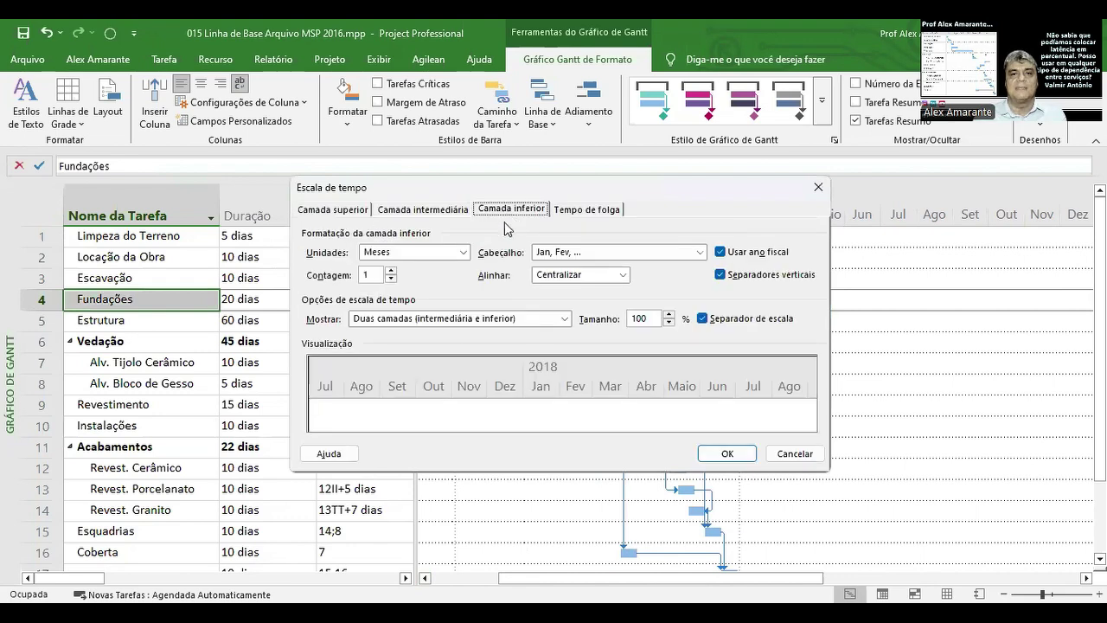
# Set the timescale's lower tier to Dias and its middle tier to Semanas with the 25/Jan, 01/Fev, ... header format.
pyautogui.click(463, 252)
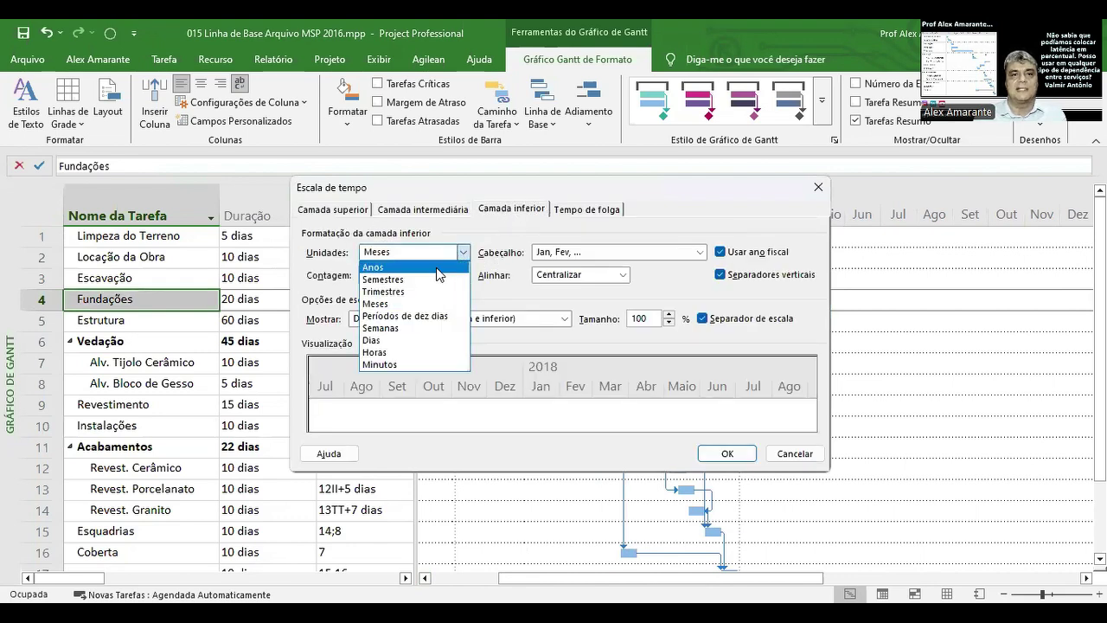
pyautogui.click(399, 340)
pyautogui.click(424, 209)
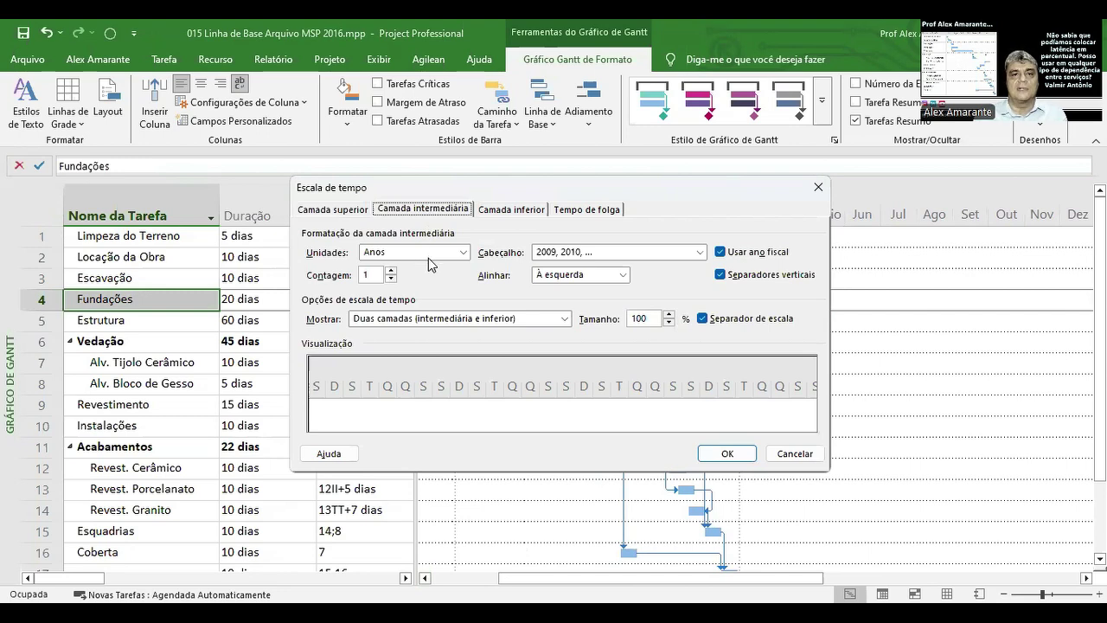
pyautogui.click(431, 256)
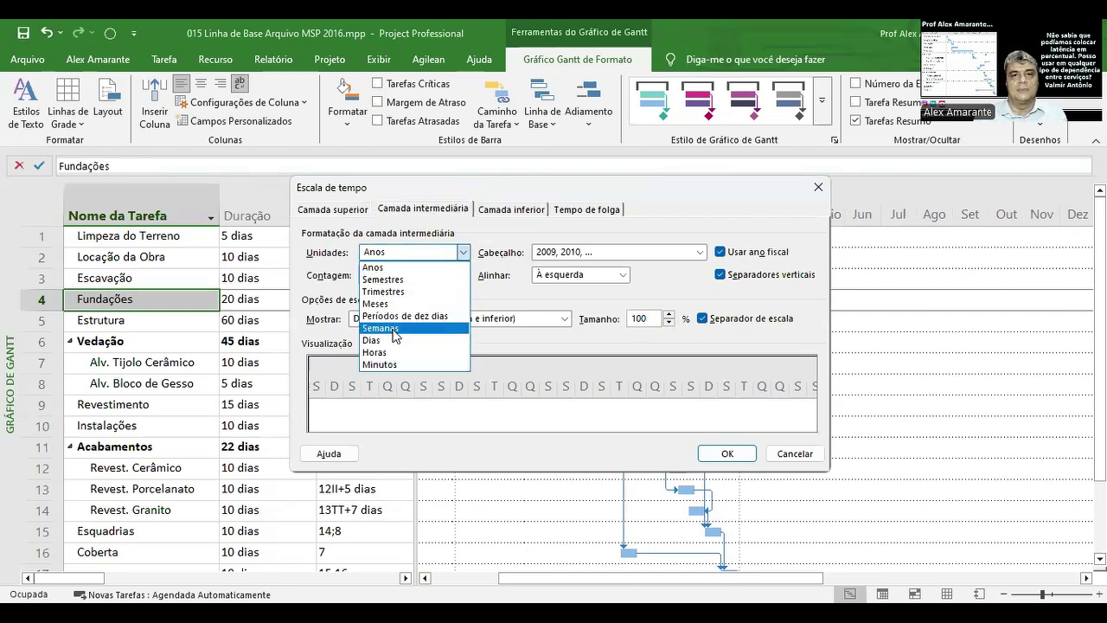
pyautogui.click(551, 364)
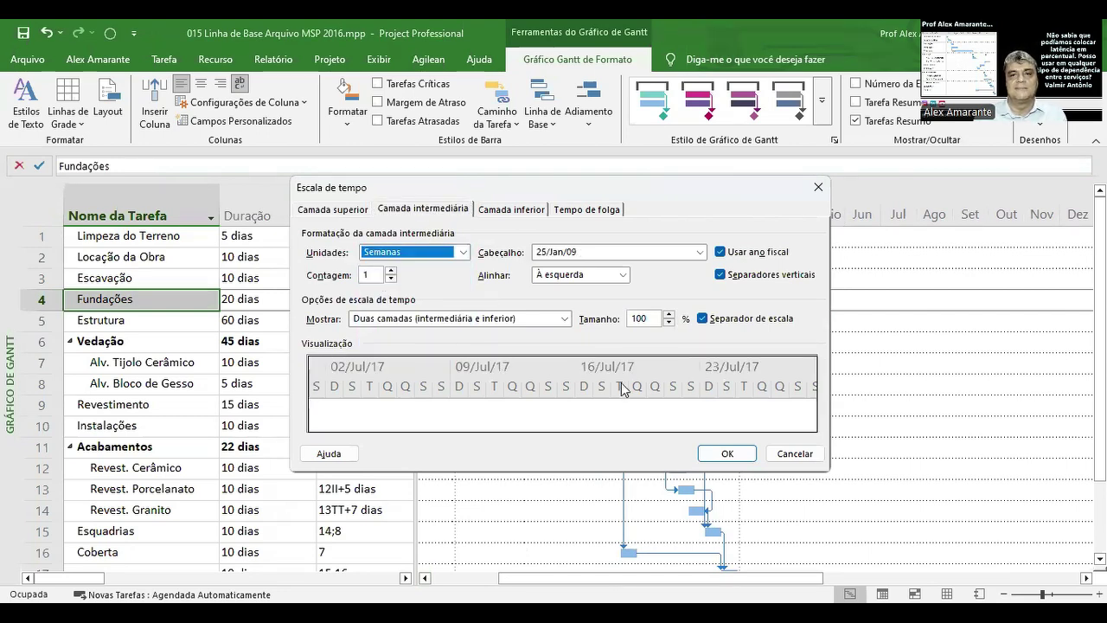
pyautogui.click(621, 256)
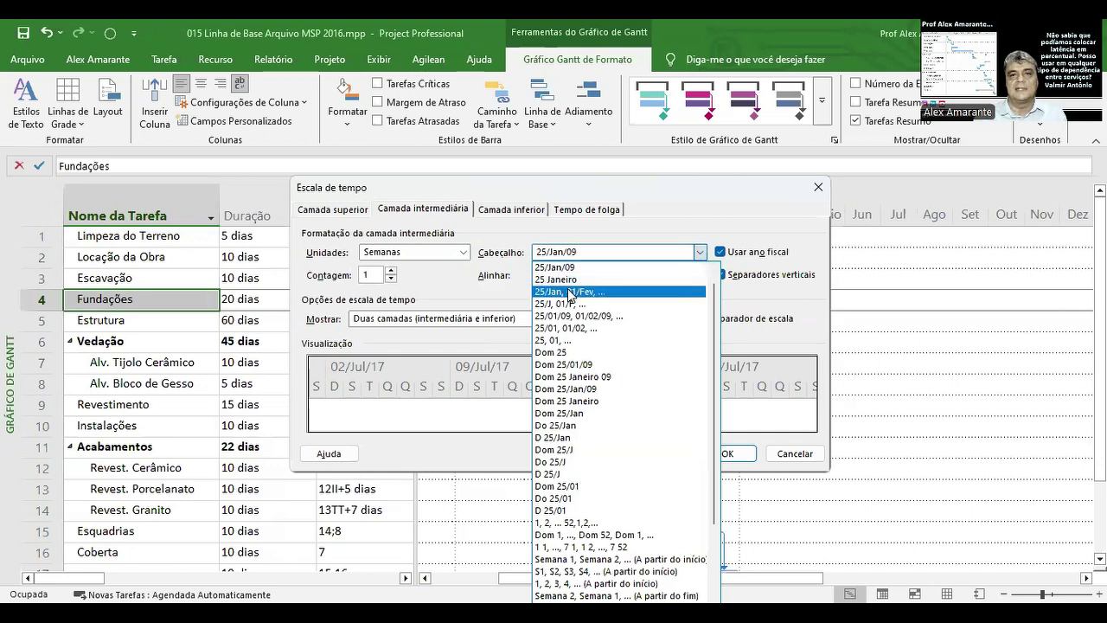
pyautogui.click(570, 292)
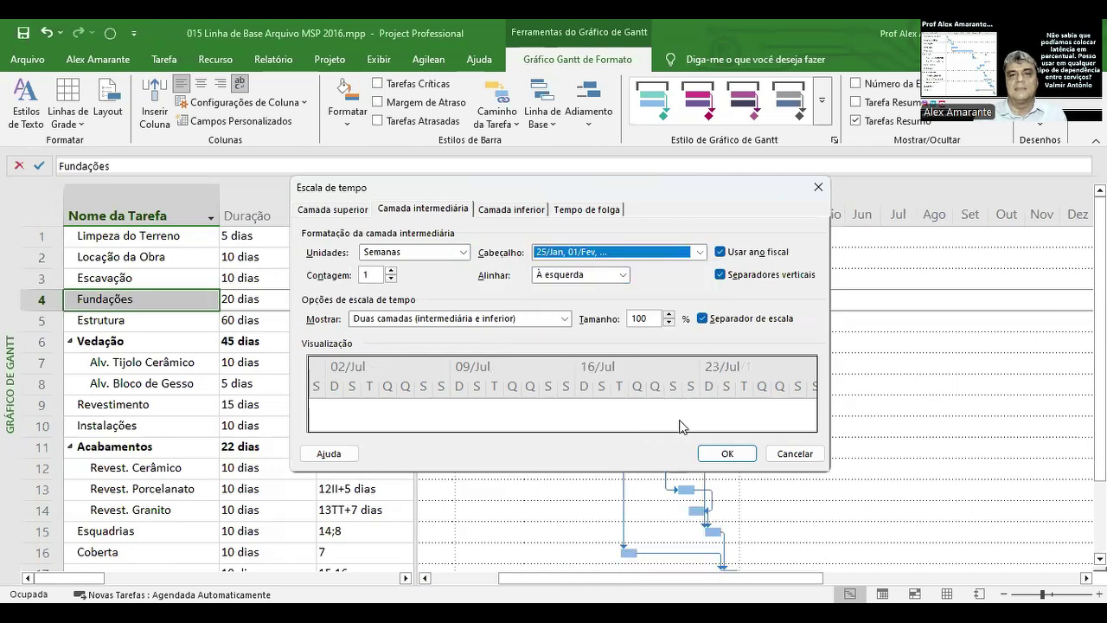
# Set the timescale size to 60%, apply the settings and show the beginning of the schedule in the Gantt chart.
pyautogui.click(523, 211)
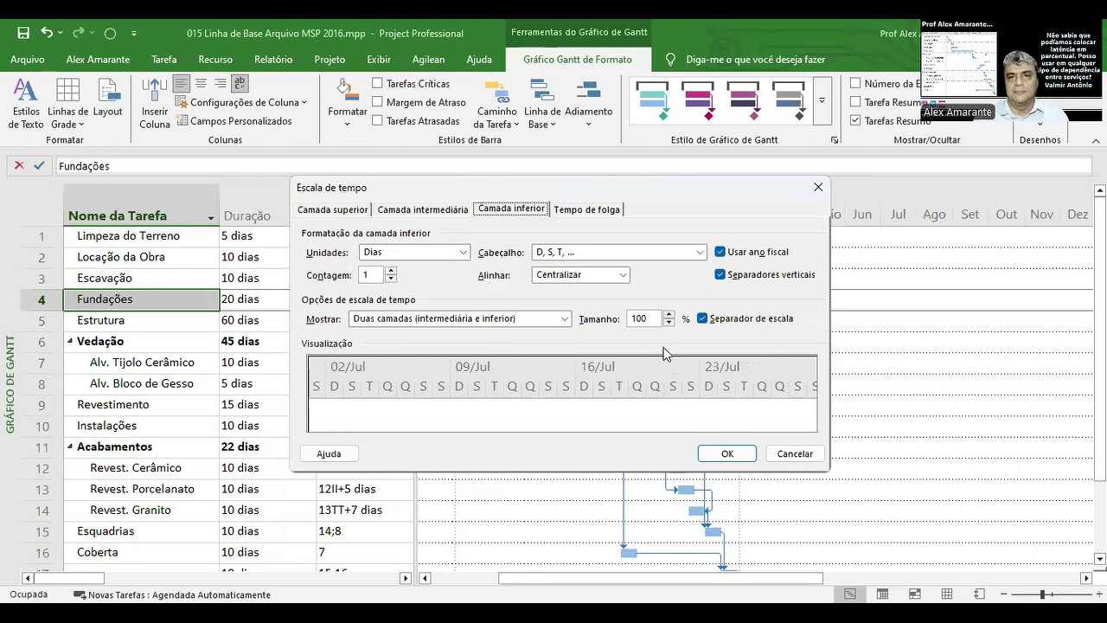
pyautogui.doubleClick(648, 318)
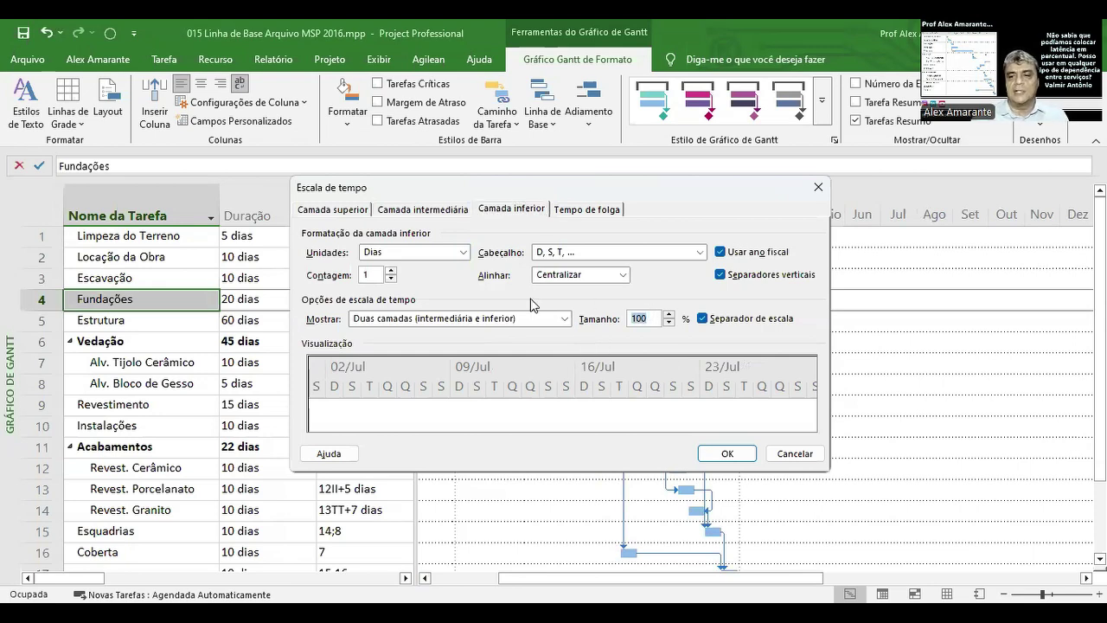
pyautogui.write('60')
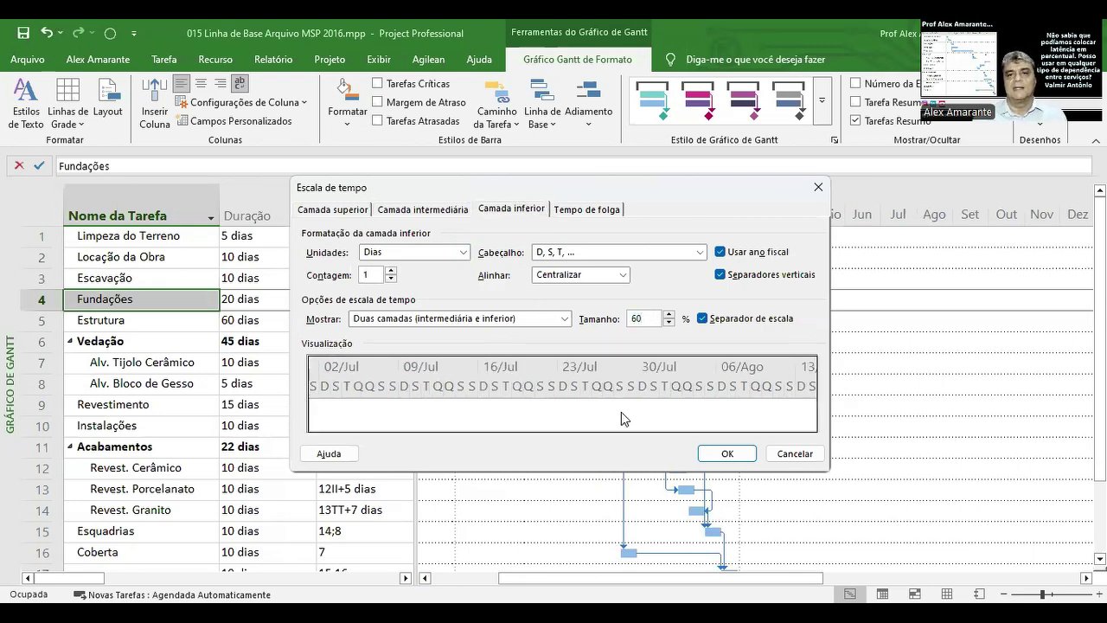
pyautogui.click(728, 454)
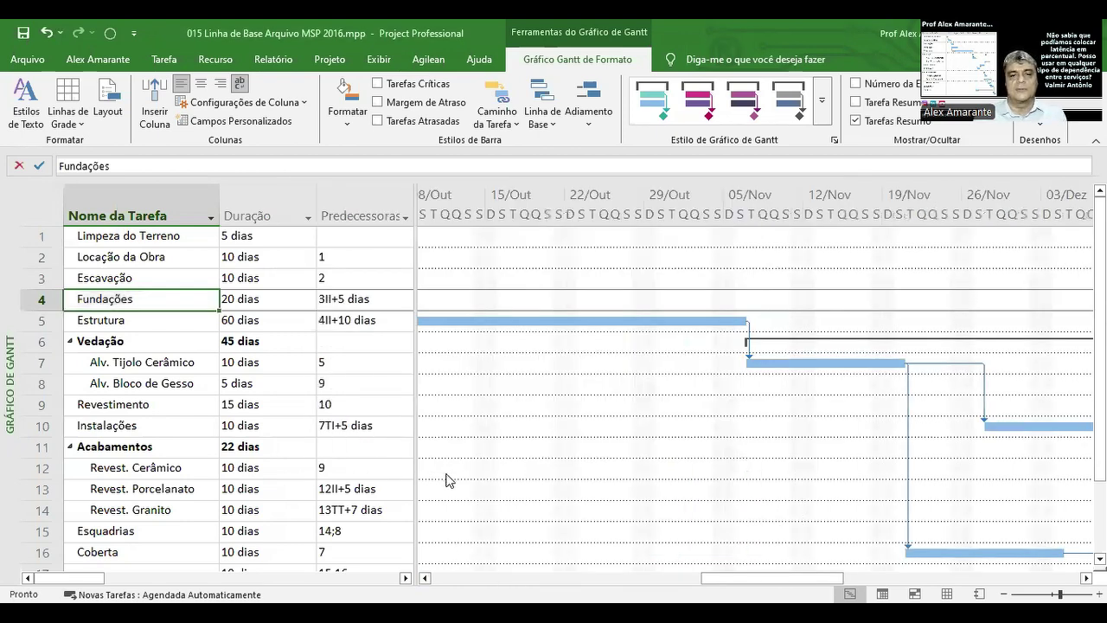
pyautogui.click(447, 582)
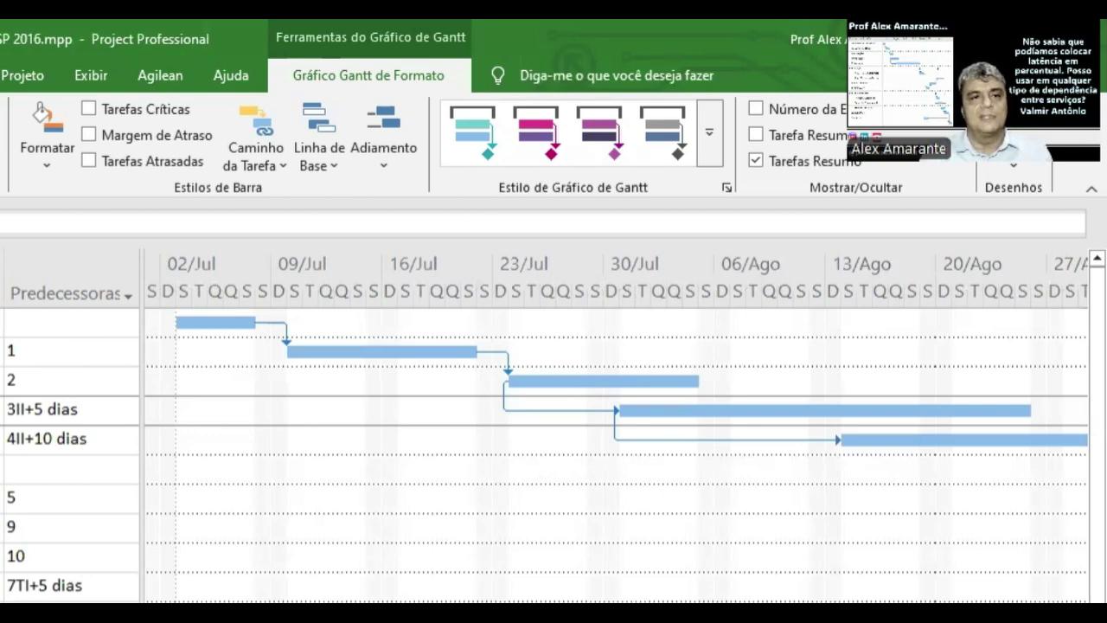
pyautogui.click(71, 381)
pyautogui.moveTo(70, 381); pyautogui.dragTo(71, 410)
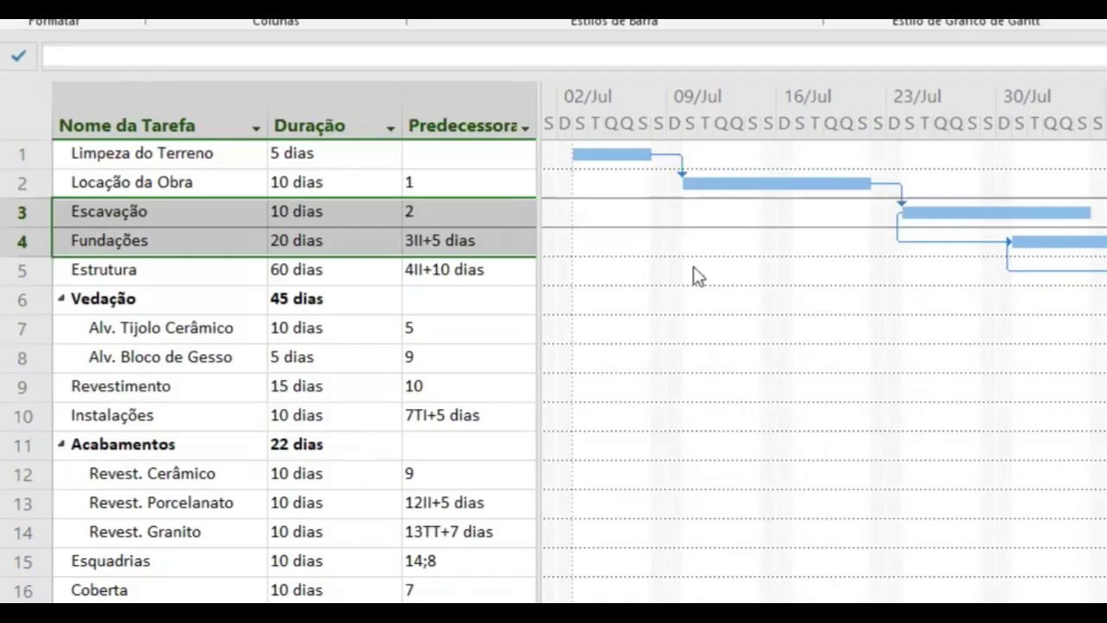
pyautogui.click(426, 237)
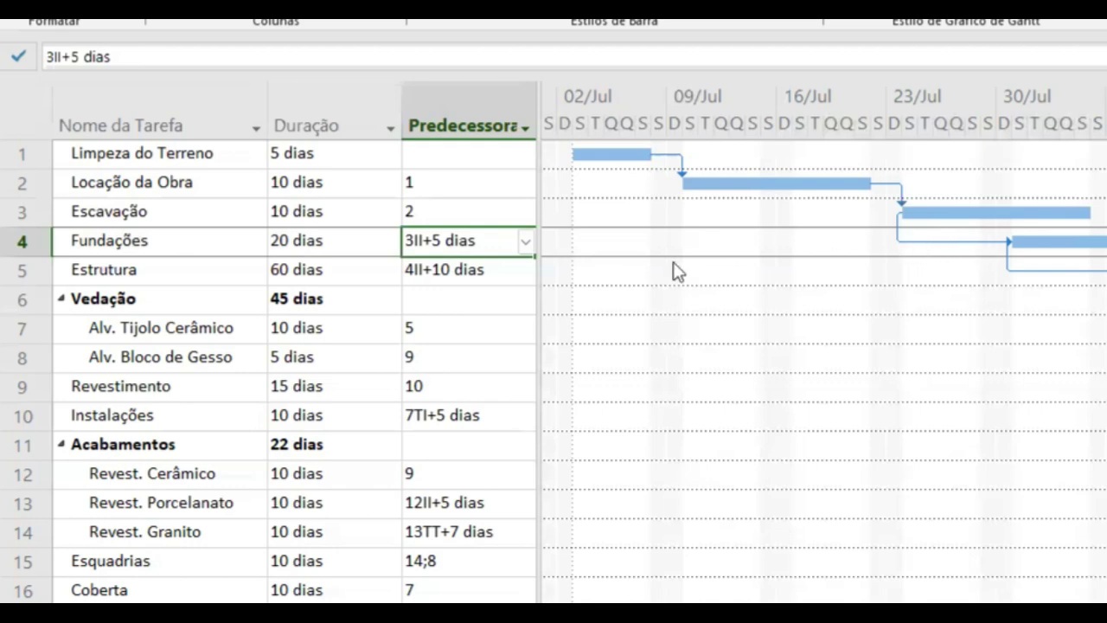
pyautogui.click(26, 216)
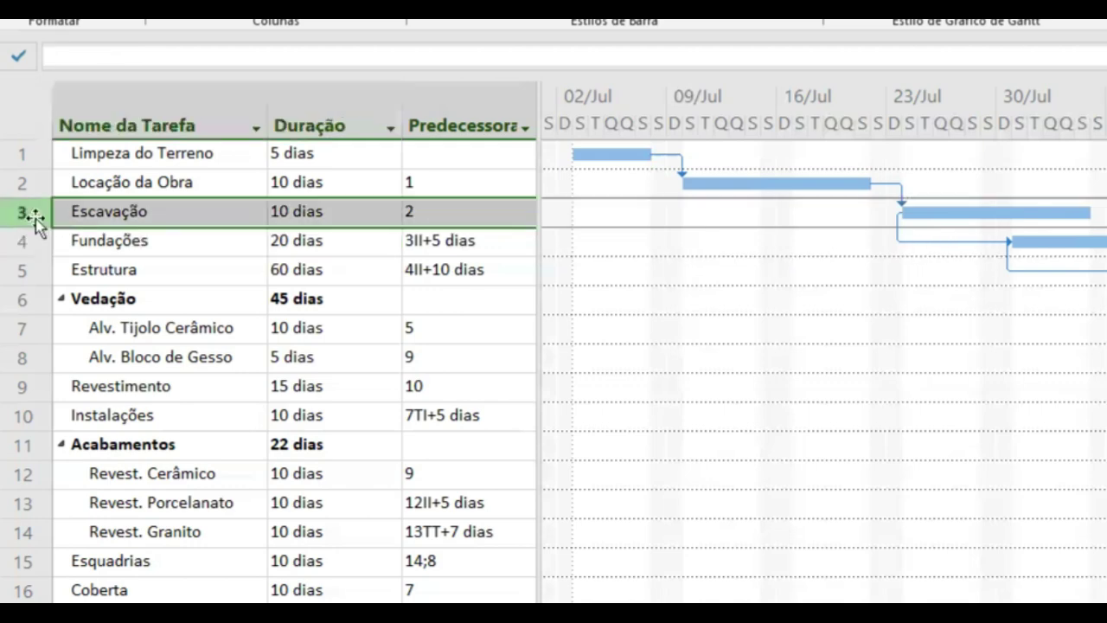
pyautogui.click(325, 216)
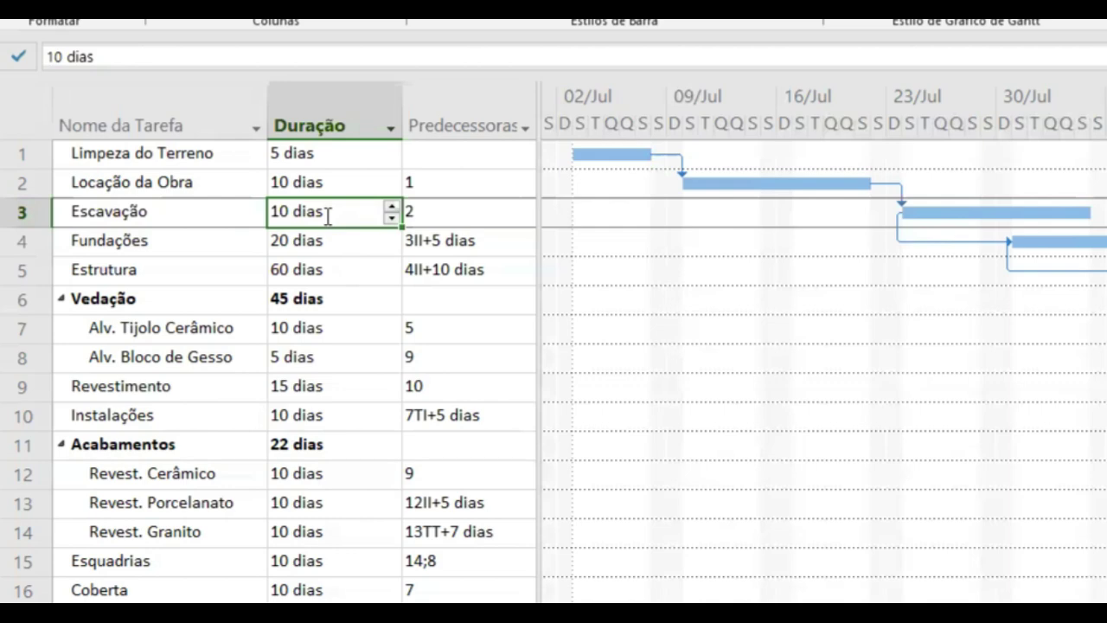
# Replace the lag in days on the Fundações predecessor with a percentage, entering the dependency as 3II+50%.
pyautogui.click(435, 241)
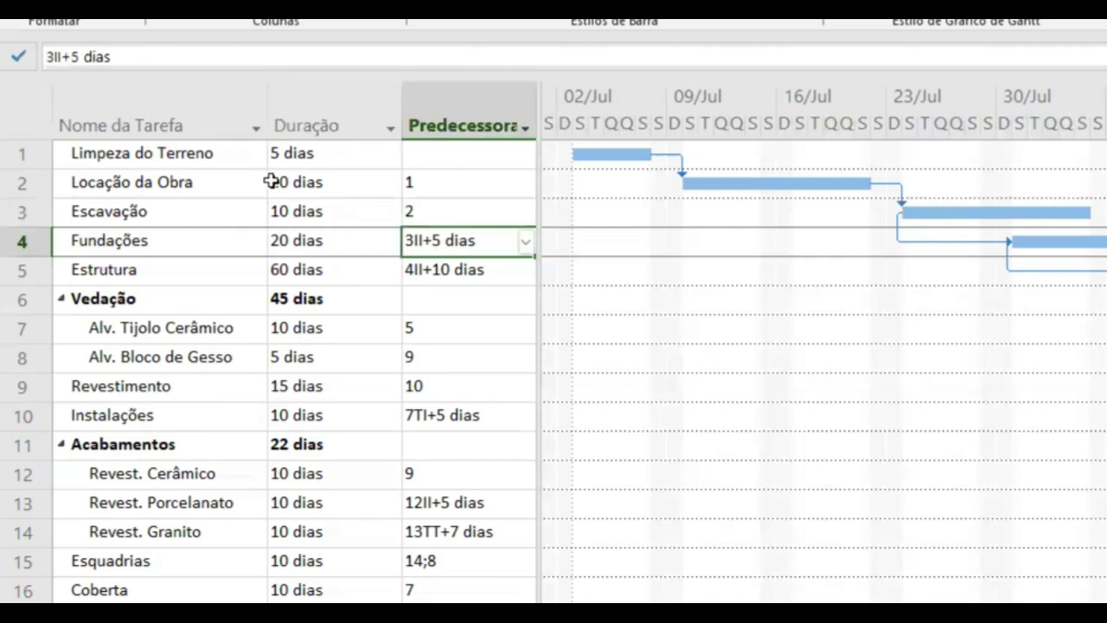
pyautogui.click(170, 54)
pyautogui.press('BackSpace')
pyautogui.press('BackSpace')
pyautogui.press('BackSpace')
pyautogui.press('BackSpace')
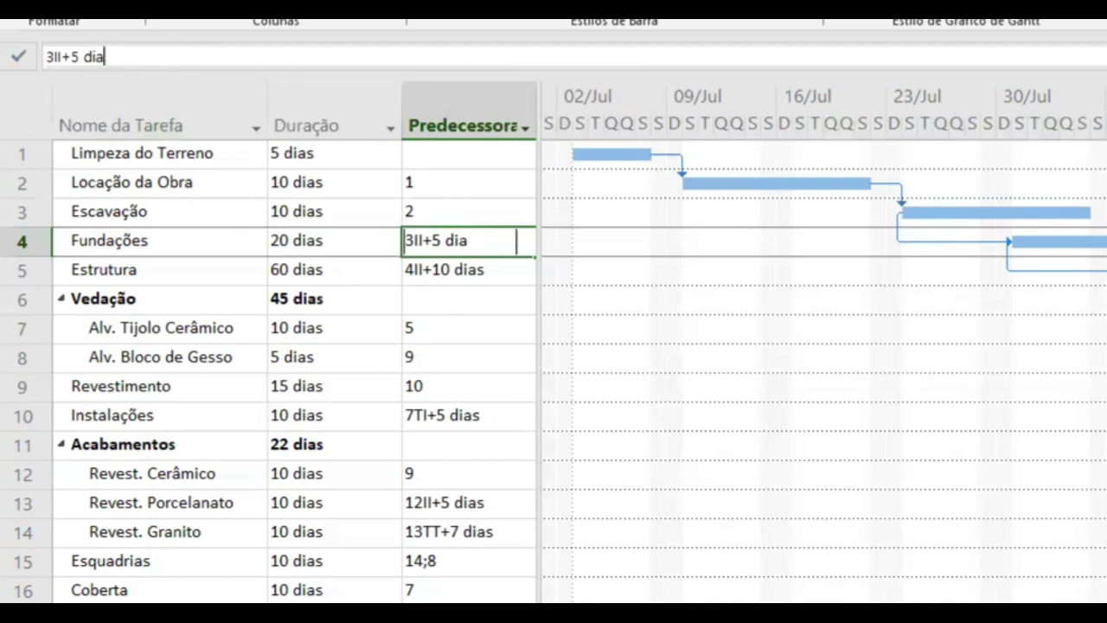
pyautogui.press('BackSpace')
pyautogui.write('0%')
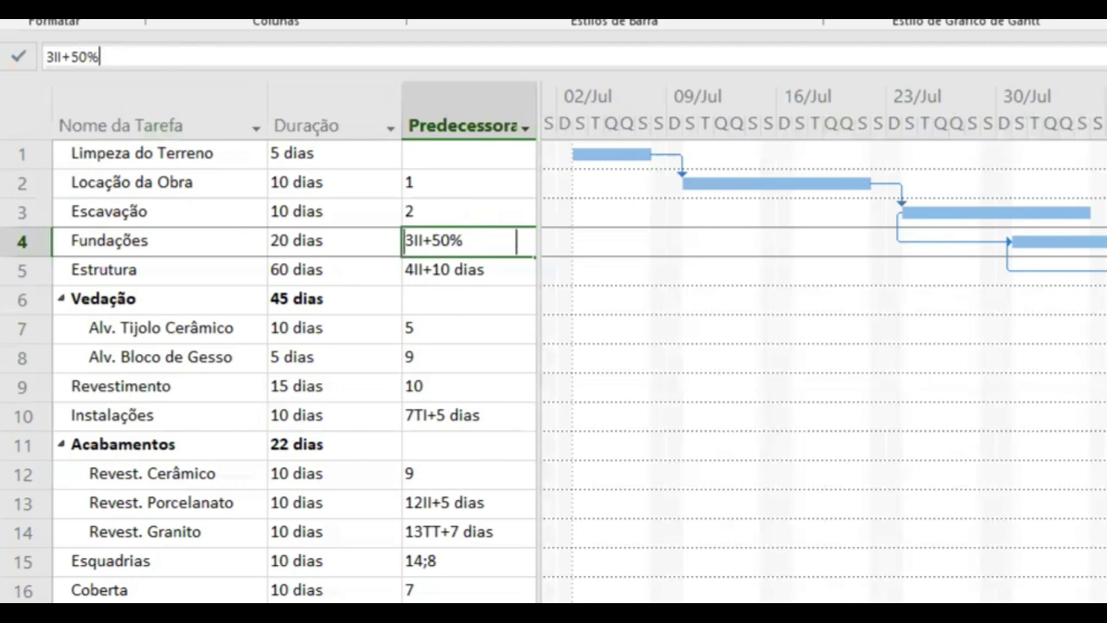
pyautogui.press('Return')
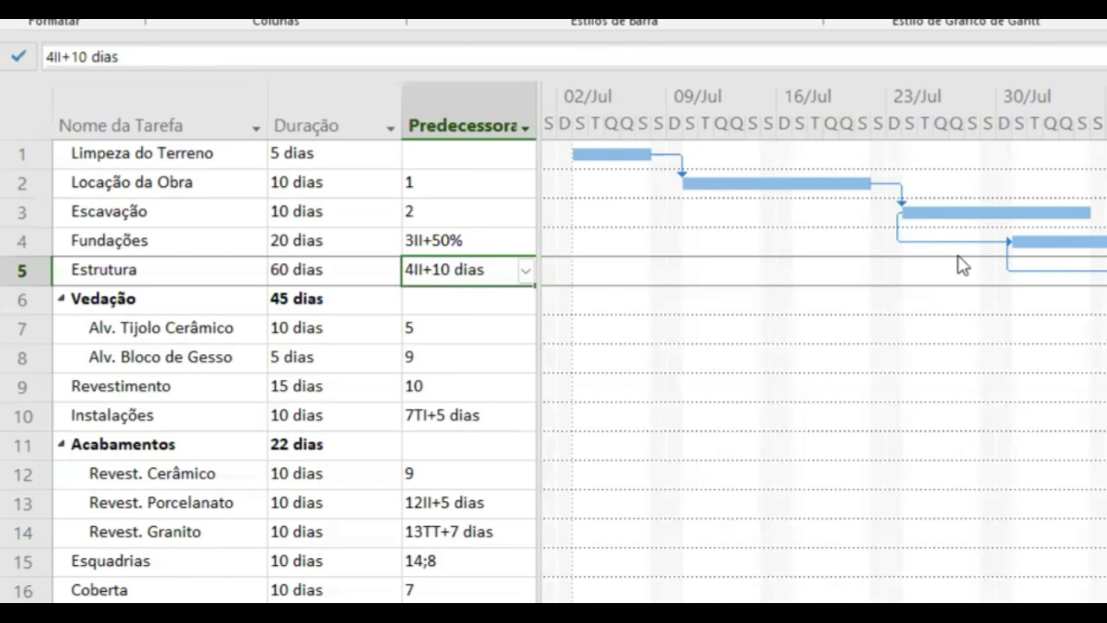
pyautogui.click(24, 211)
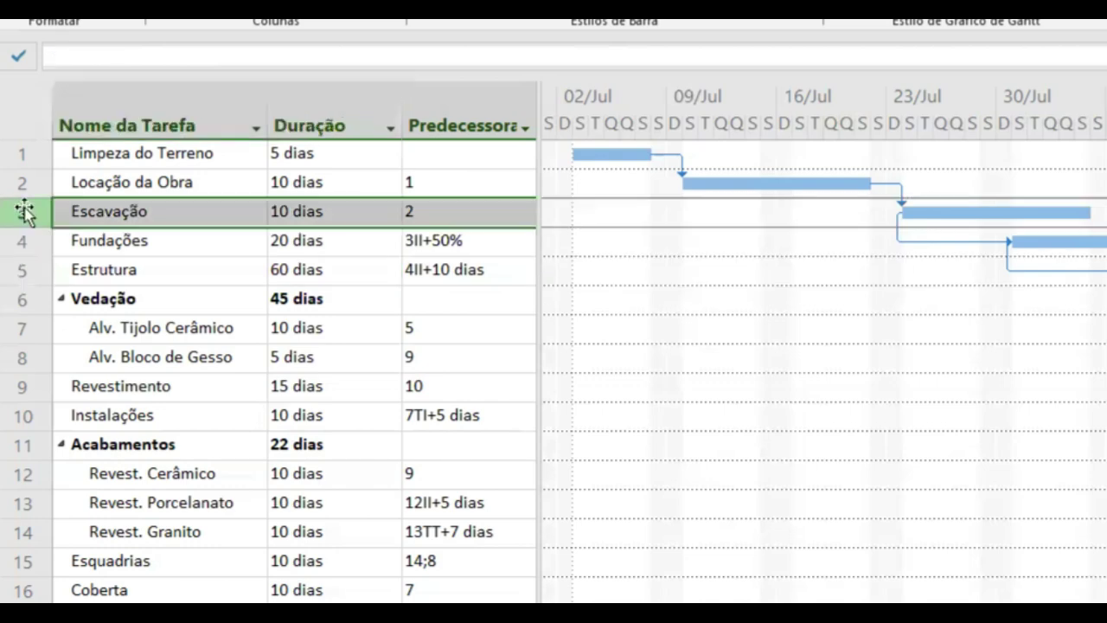
pyautogui.click(325, 109)
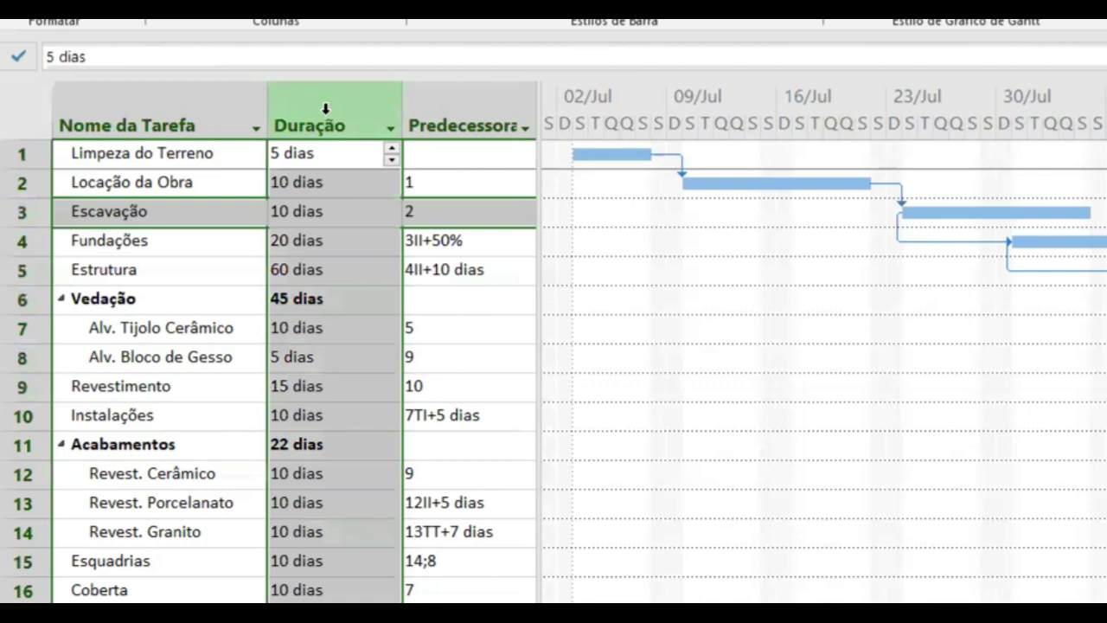
pyautogui.click(314, 218)
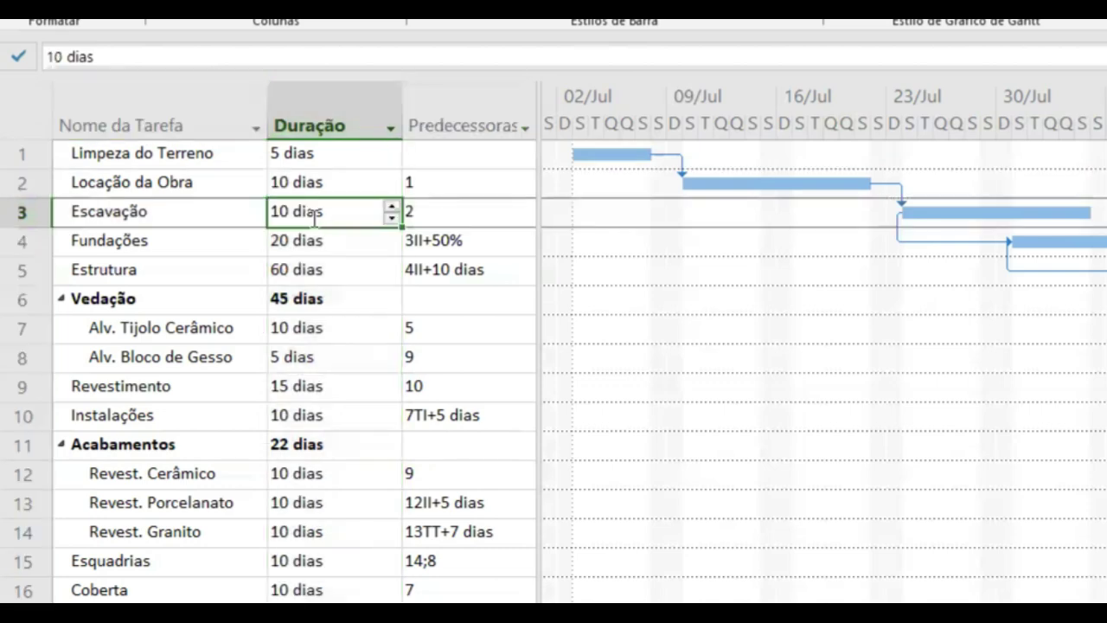
# Set the percentage lag of the Fundações predecessor to 20%, making the dependency 3II+20%.
pyautogui.click(466, 248)
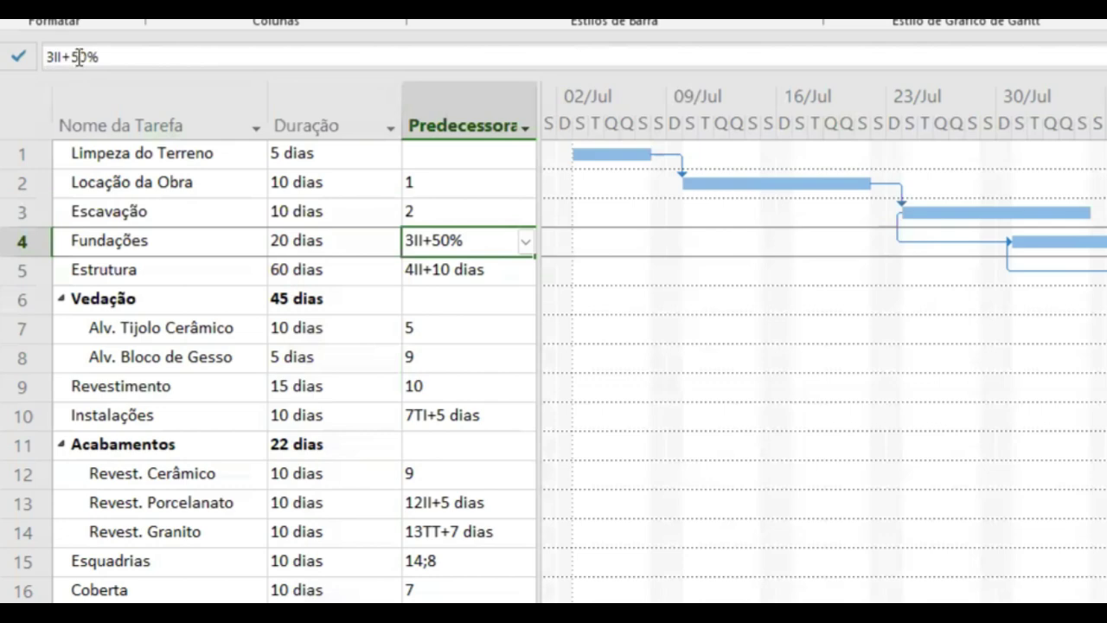
pyautogui.press('BackSpace')
pyautogui.write('2')
pyautogui.press('Return')
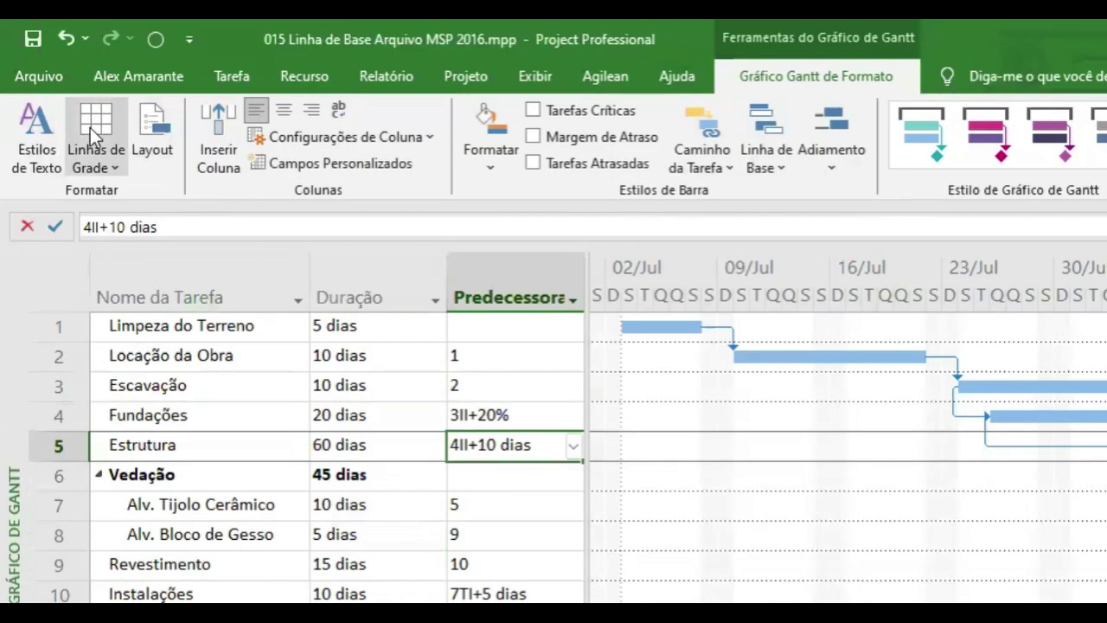
# Give the Gantt chart's lower-tier column gridlines (Coluna da camada inferior) the short-dashed line type, keeping the automatic color.
pyautogui.click(90, 127)
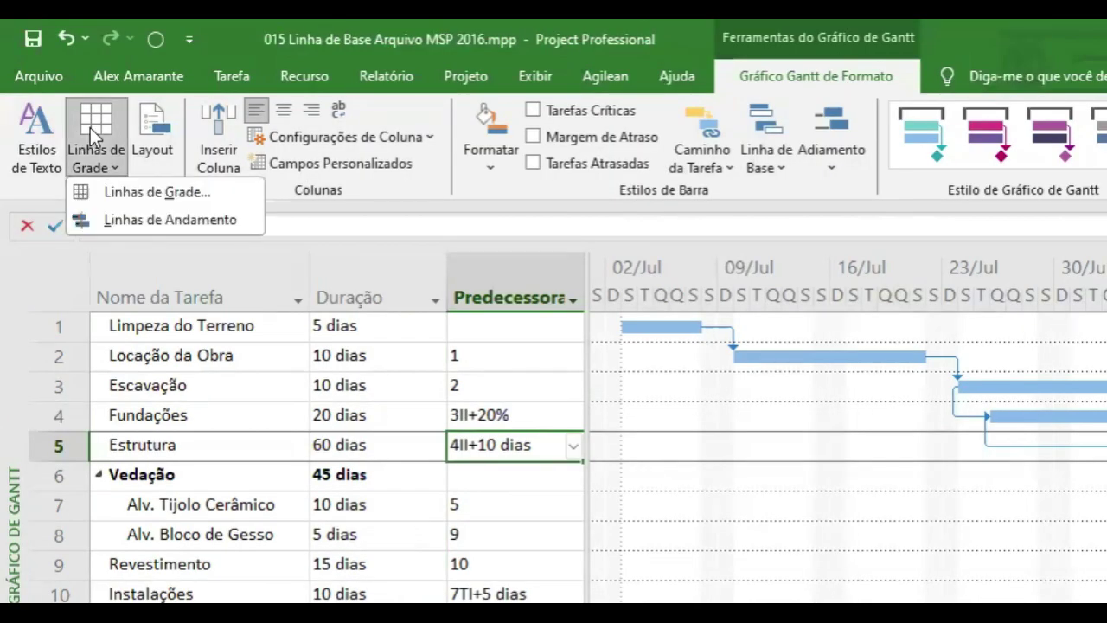
pyautogui.click(140, 191)
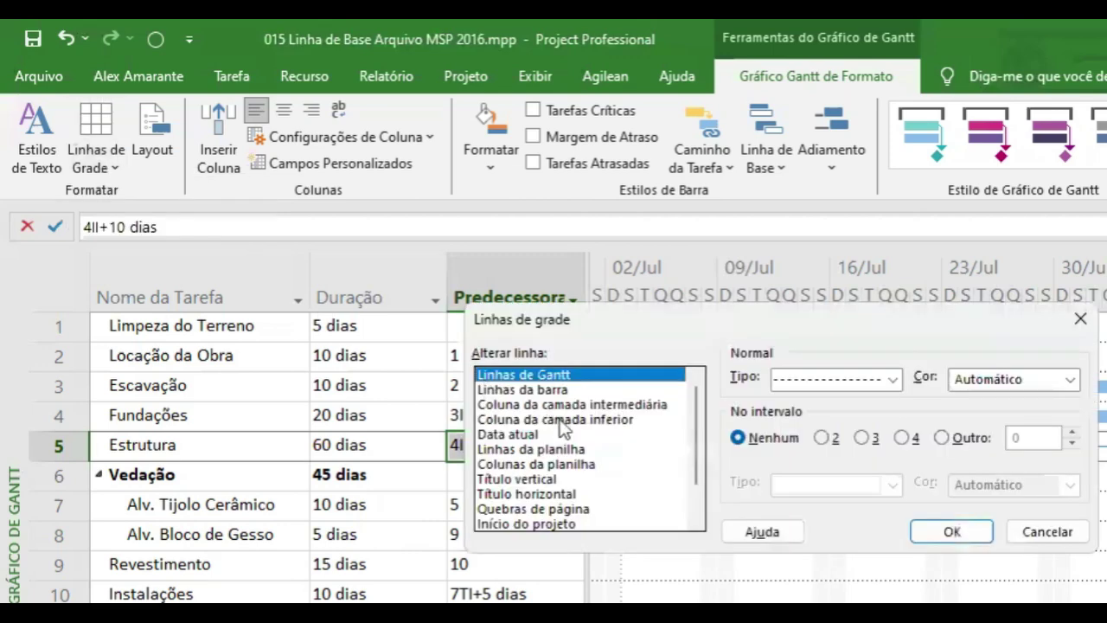
pyautogui.click(563, 420)
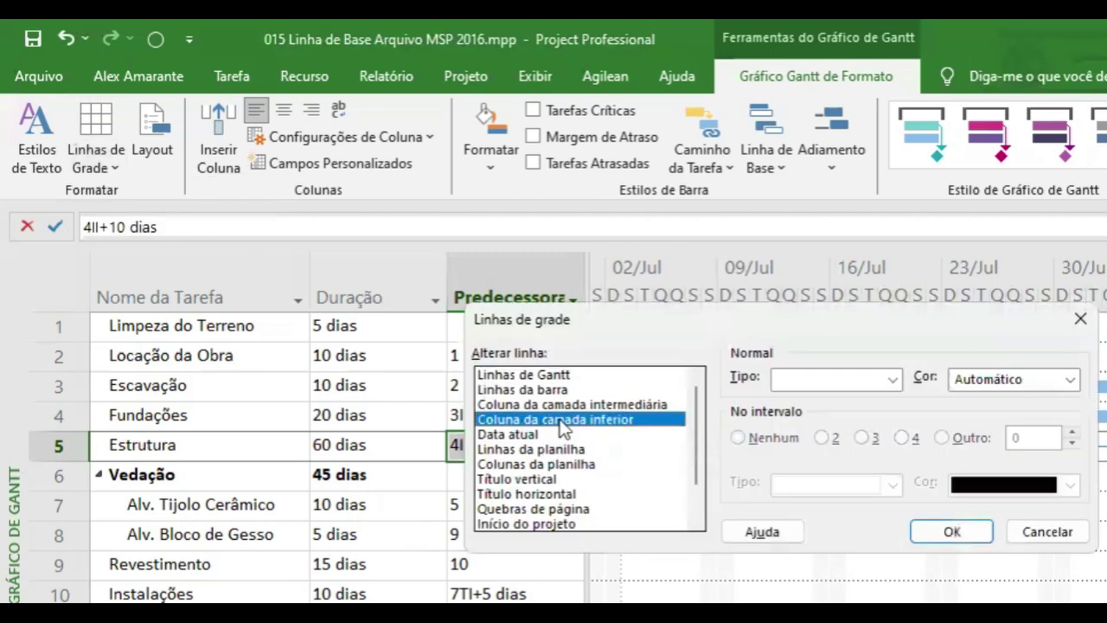
pyautogui.click(894, 384)
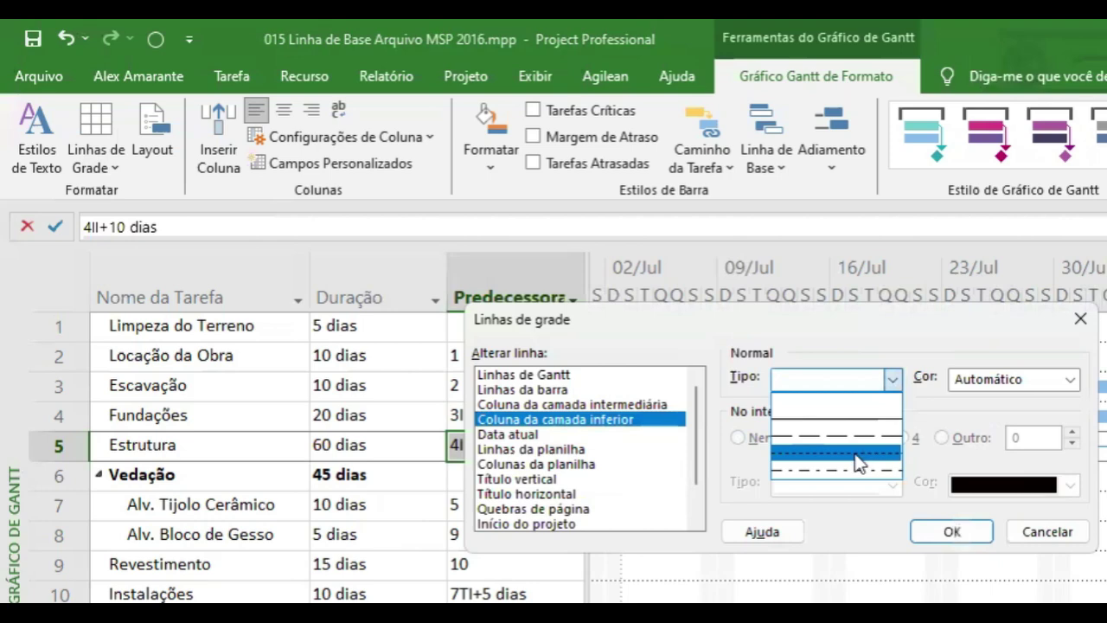
pyautogui.click(859, 453)
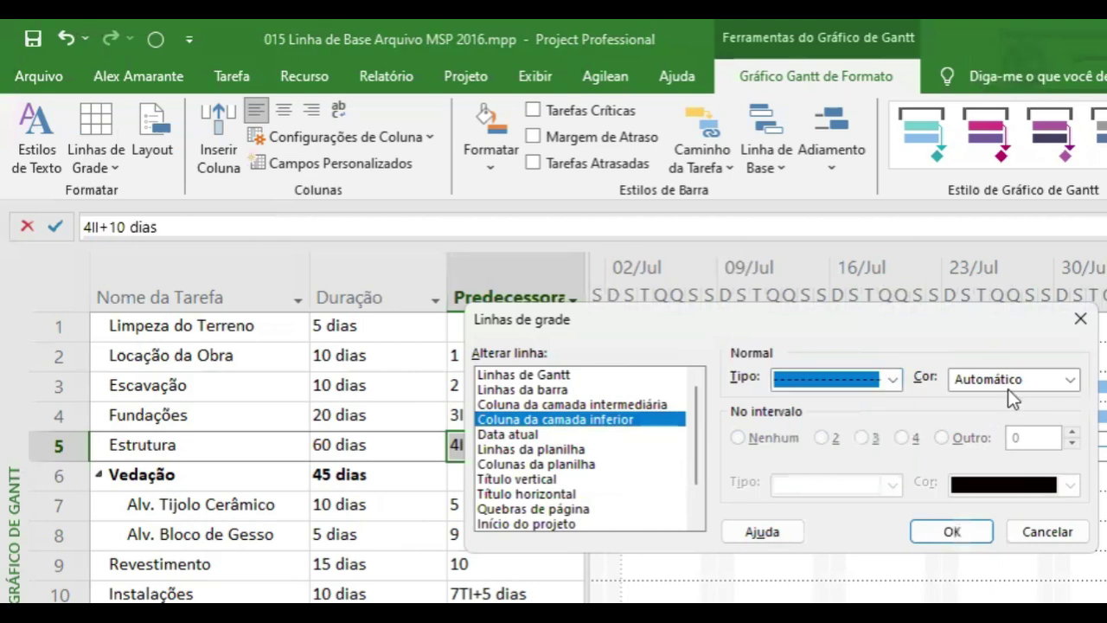
pyautogui.click(971, 529)
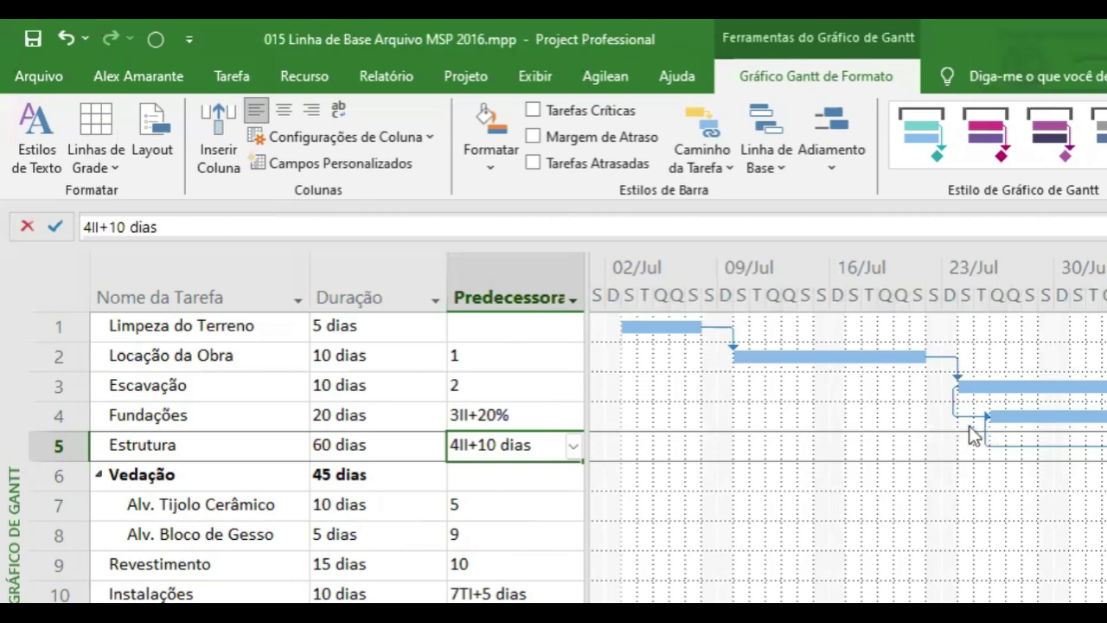
# Change the start-to-start lag between Escavação and Fundações to 80% in the Fundações predecessor (3II+80%).
pyautogui.click(526, 413)
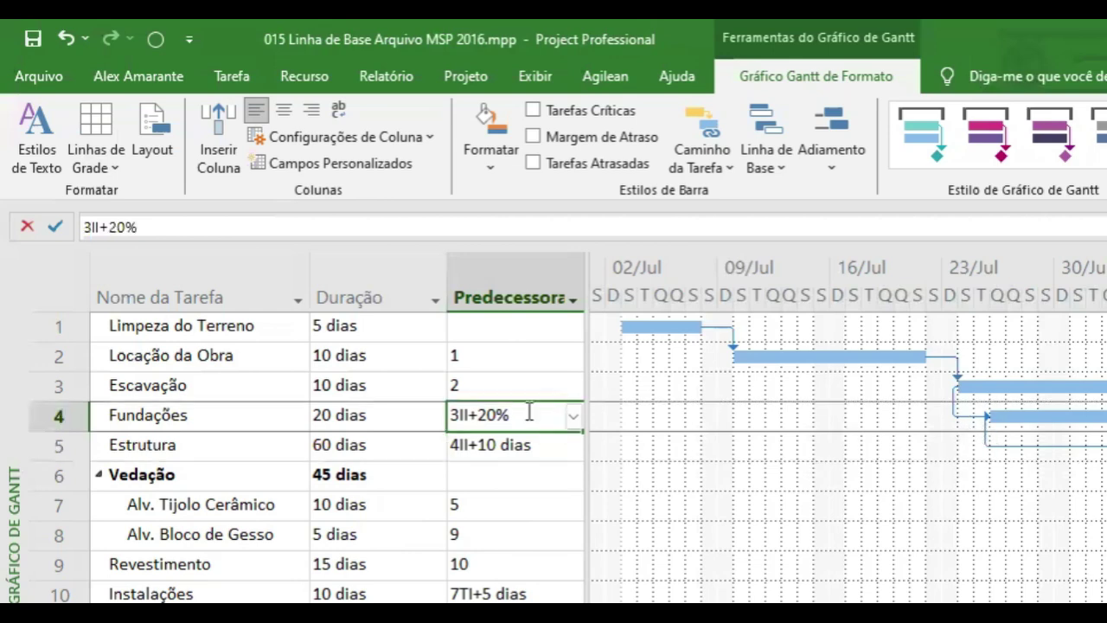
pyautogui.click(117, 227)
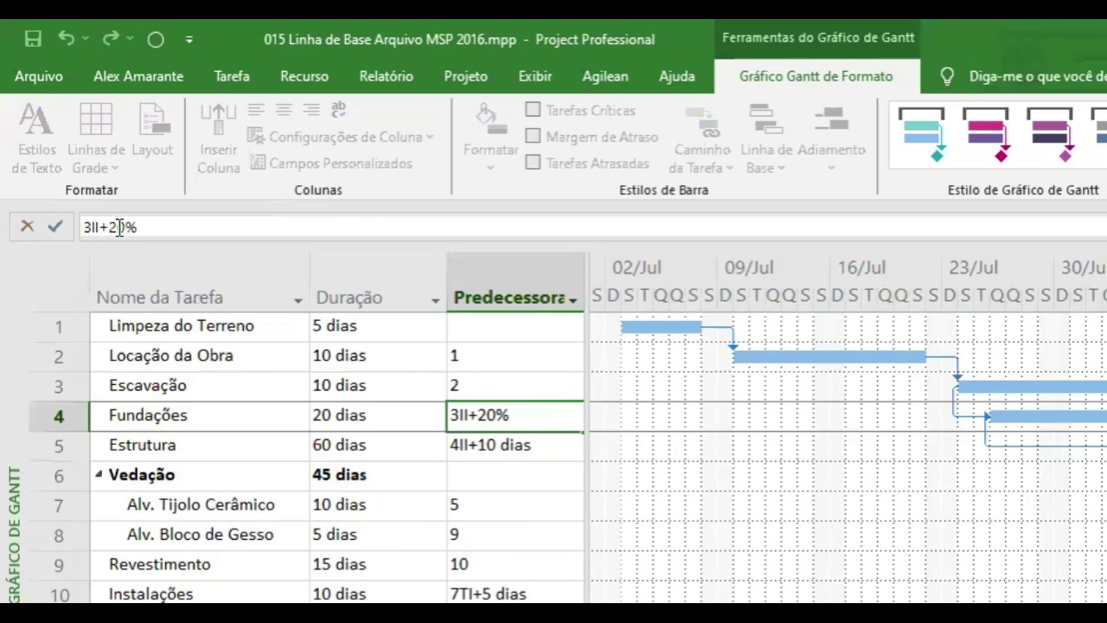
pyautogui.press('BackSpace')
pyautogui.write('8')
pyautogui.press('Return')
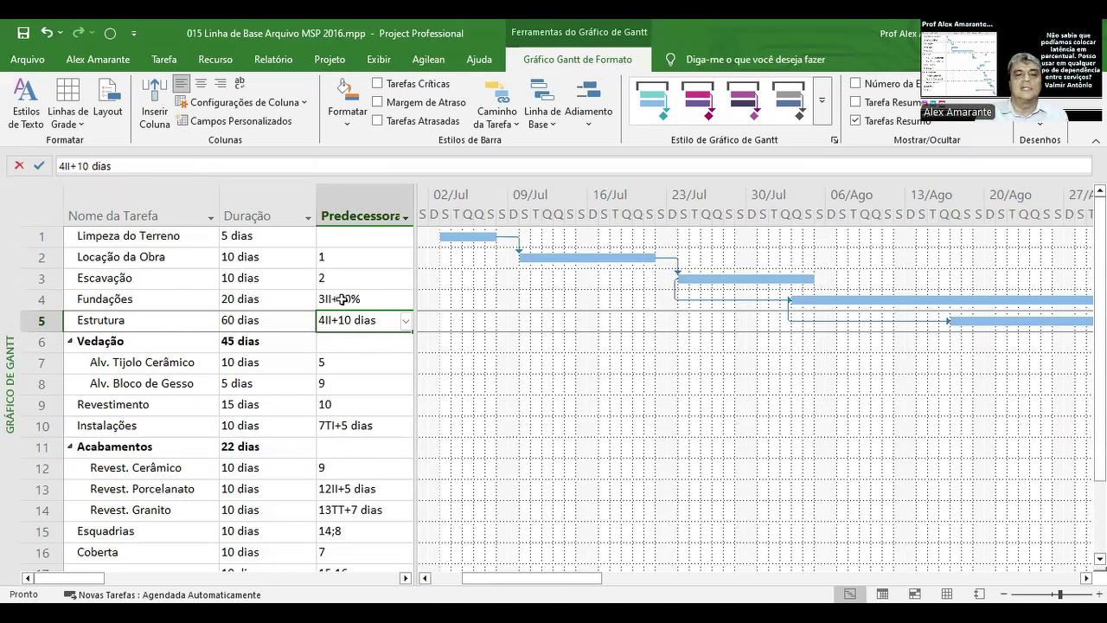
# Set the lag in the Fundações predecessor to 30%, so that the dependency reads 3II+30%.
pyautogui.click(334, 300)
pyautogui.click(86, 165)
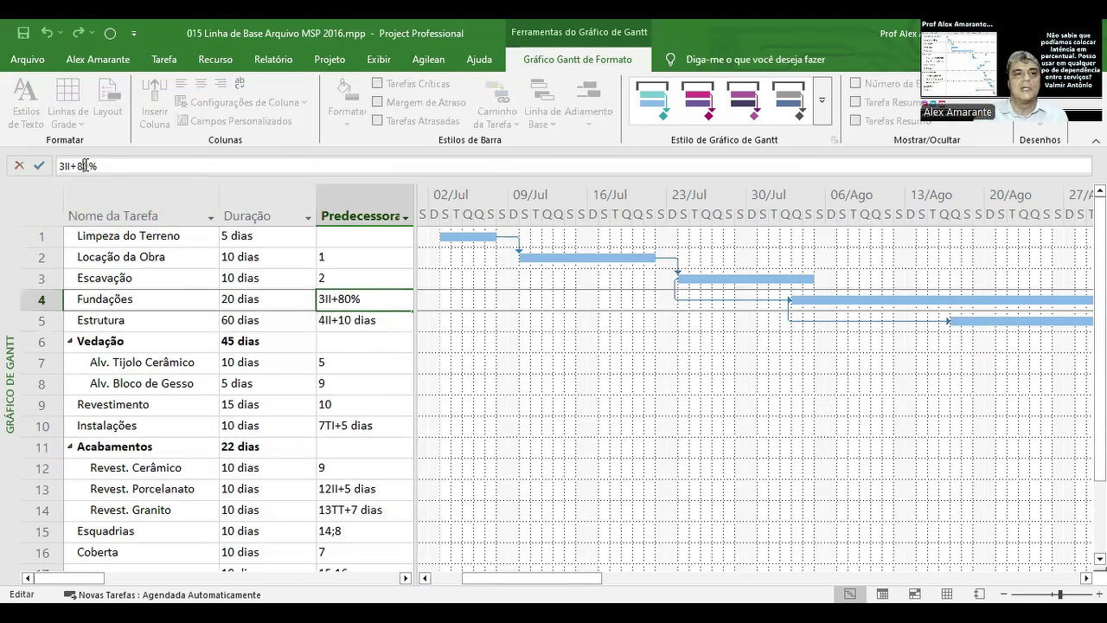
pyautogui.press('BackSpace')
pyautogui.write('3')
pyautogui.press('Return')
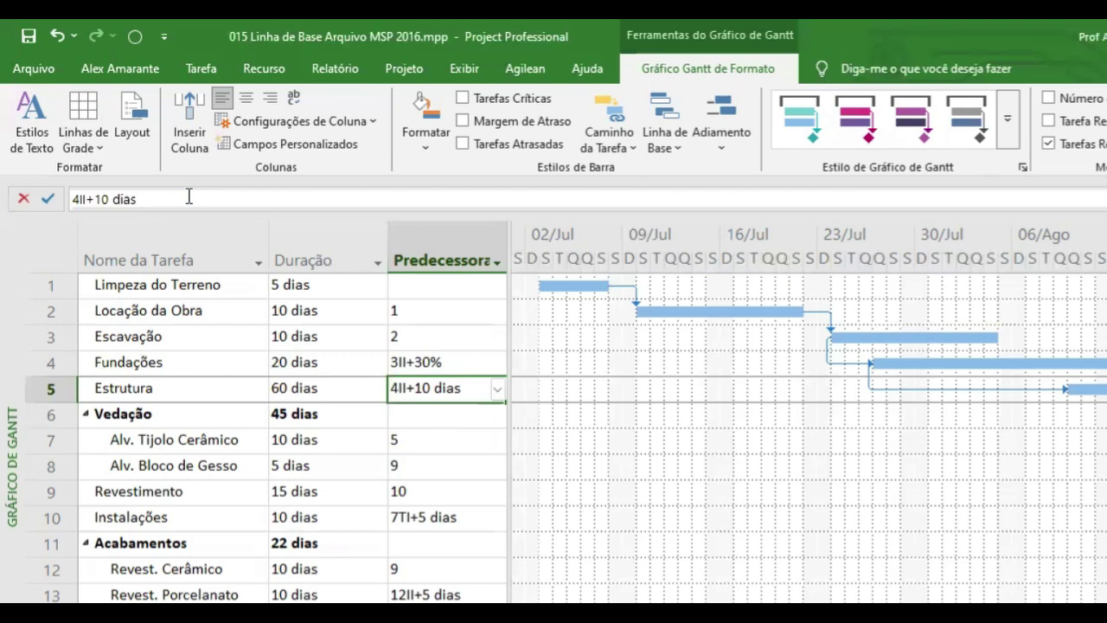
# Replace the 10-day lag in the Estrutura predecessor with 50%, making the dependency 4II+50%.
pyautogui.click(308, 365)
pyautogui.click(443, 389)
pyautogui.click(136, 198)
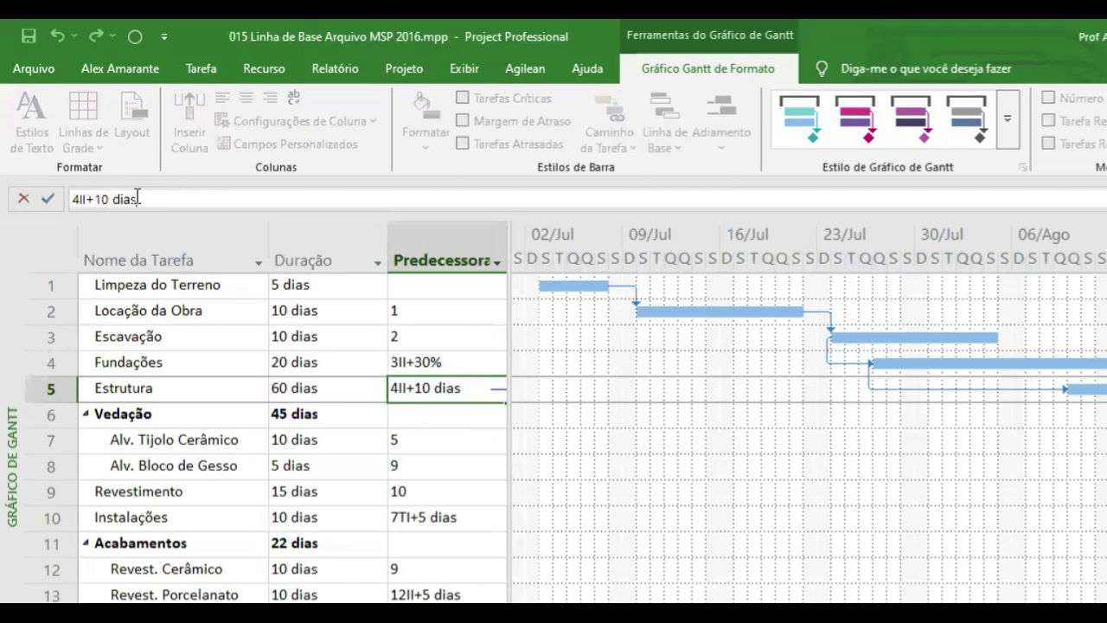
pyautogui.press('BackSpace')
pyautogui.press('BackSpace')
pyautogui.press('BackSpace')
pyautogui.press('BackSpace')
pyautogui.press('BackSpace')
pyautogui.press('BackSpace')
pyautogui.press('BackSpace')
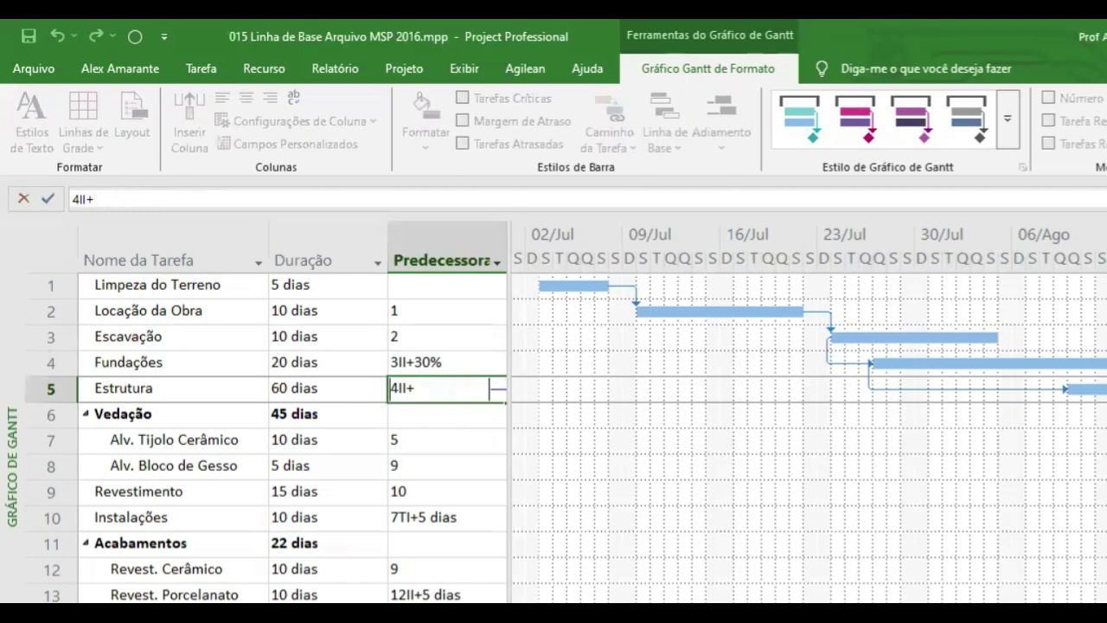
pyautogui.write('50%')
pyautogui.press('Return')
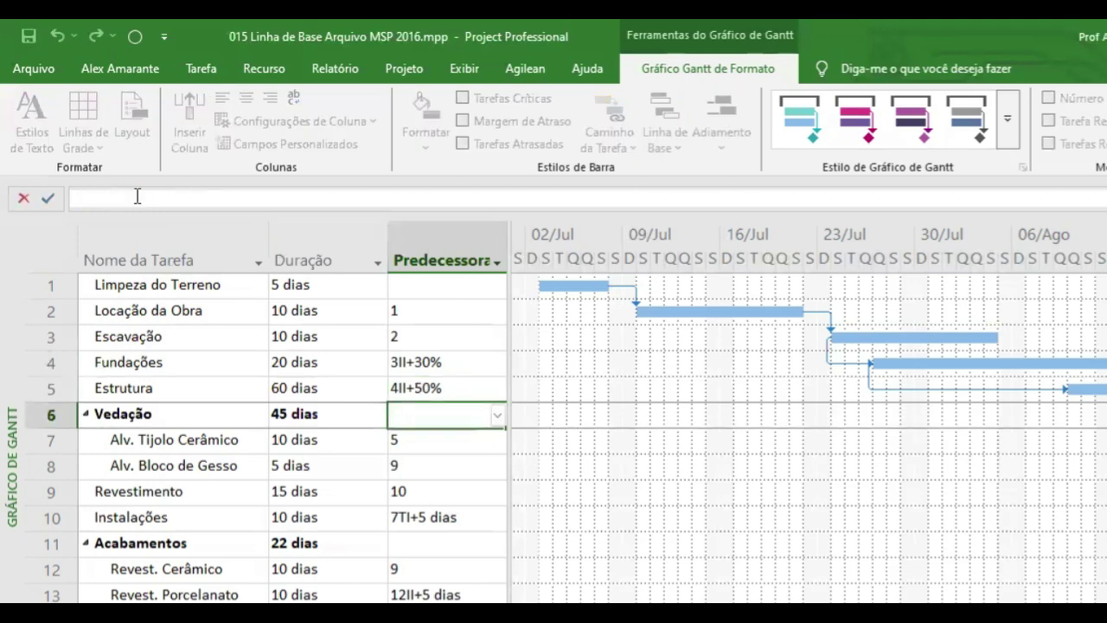
# Reduce the start-to-start lag in the Estrutura predecessor to 30% (4II+30%).
pyautogui.press('Up')
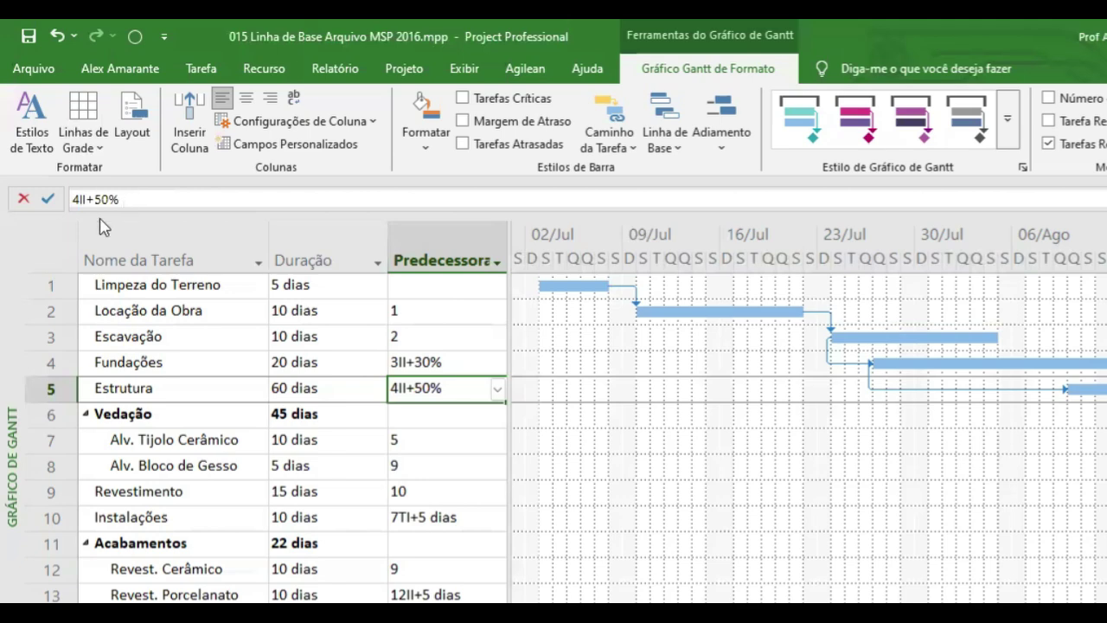
pyautogui.click(101, 199)
pyautogui.press('BackSpace')
pyautogui.write('3')
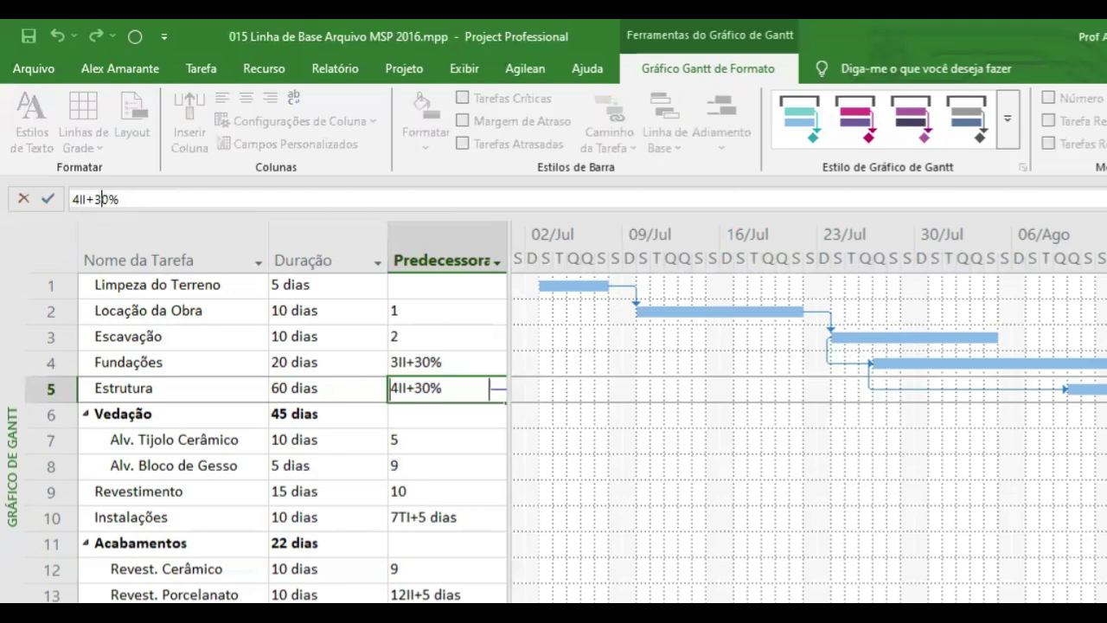
pyautogui.press('Return')
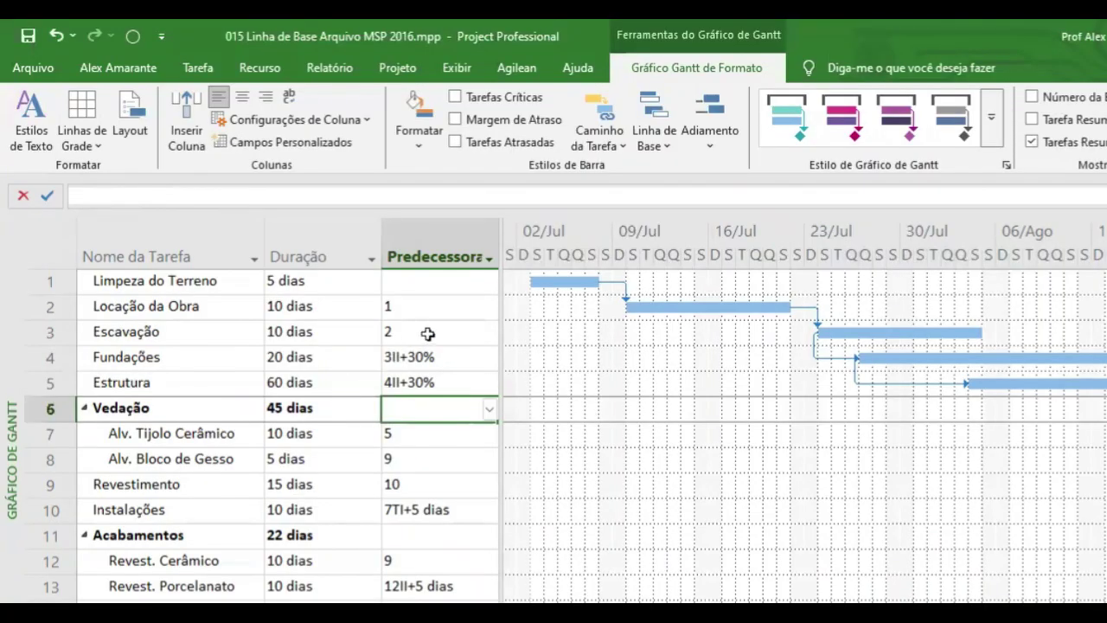
# Give the Escavação predecessor a finish-to-start lag of 100%, entered as 2TI+100%.
pyautogui.click(427, 334)
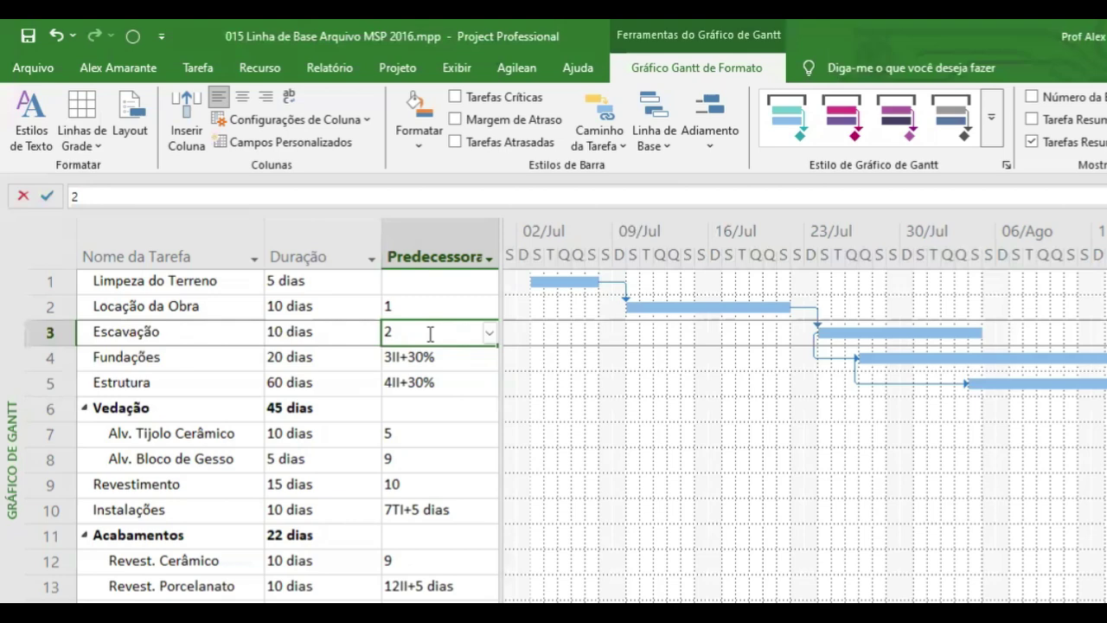
pyautogui.click(317, 194)
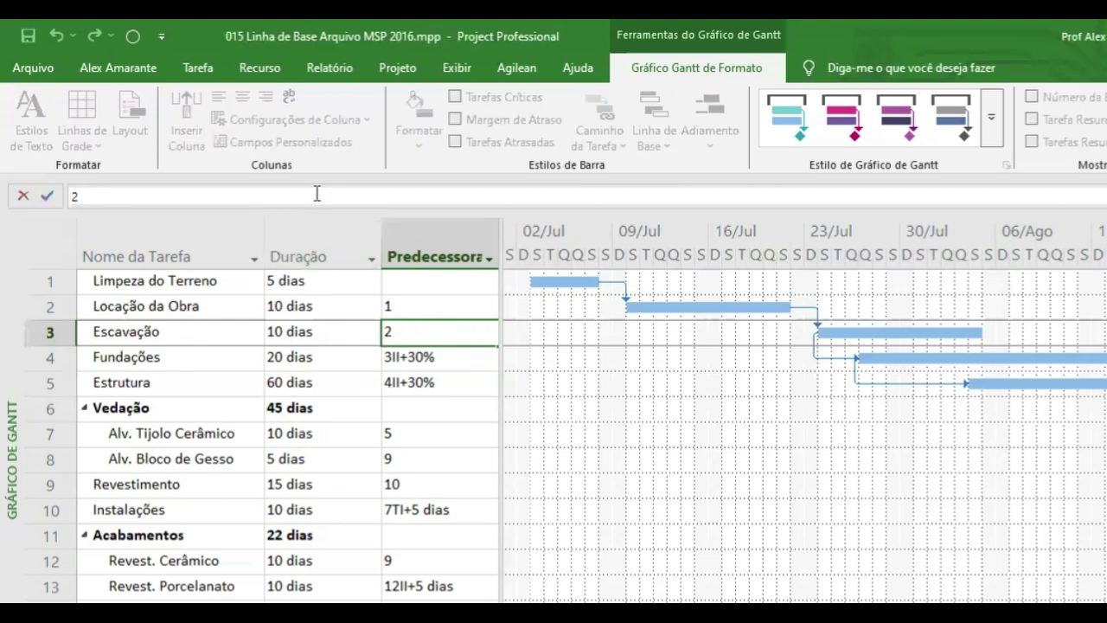
pyautogui.write('ti+100%')
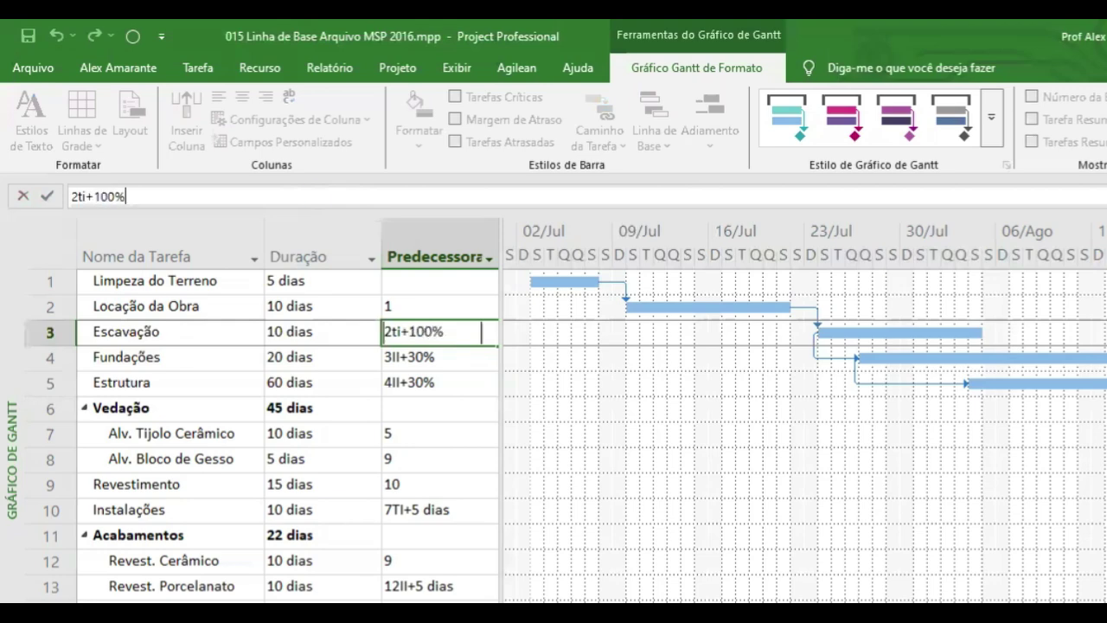
pyautogui.press('Return')
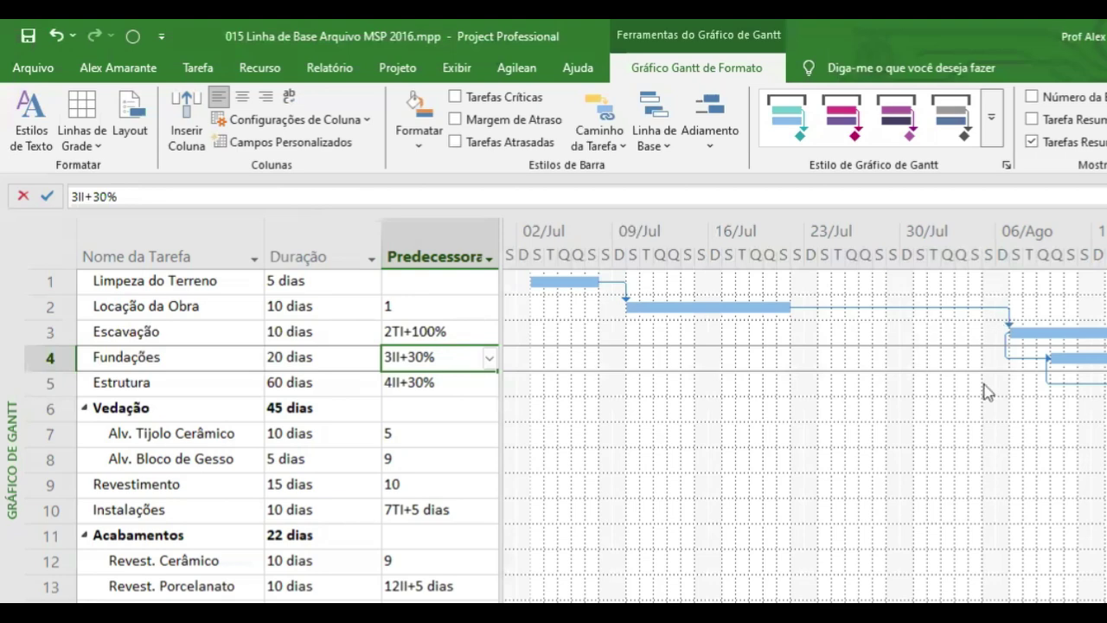
# Set the duration of the Escavação task to 12 dias.
pyautogui.click(326, 331)
pyautogui.write('12')
pyautogui.press('Return')
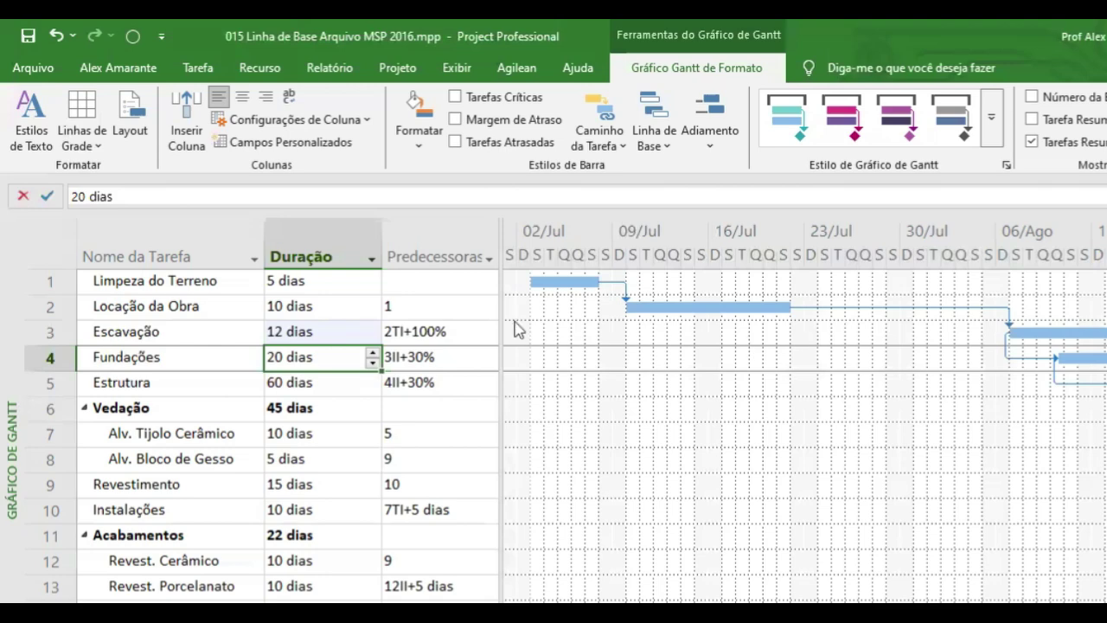
# Raise the finish-to-start lag in the Escavação predecessor to 120% (2TI+120%).
pyautogui.click(455, 333)
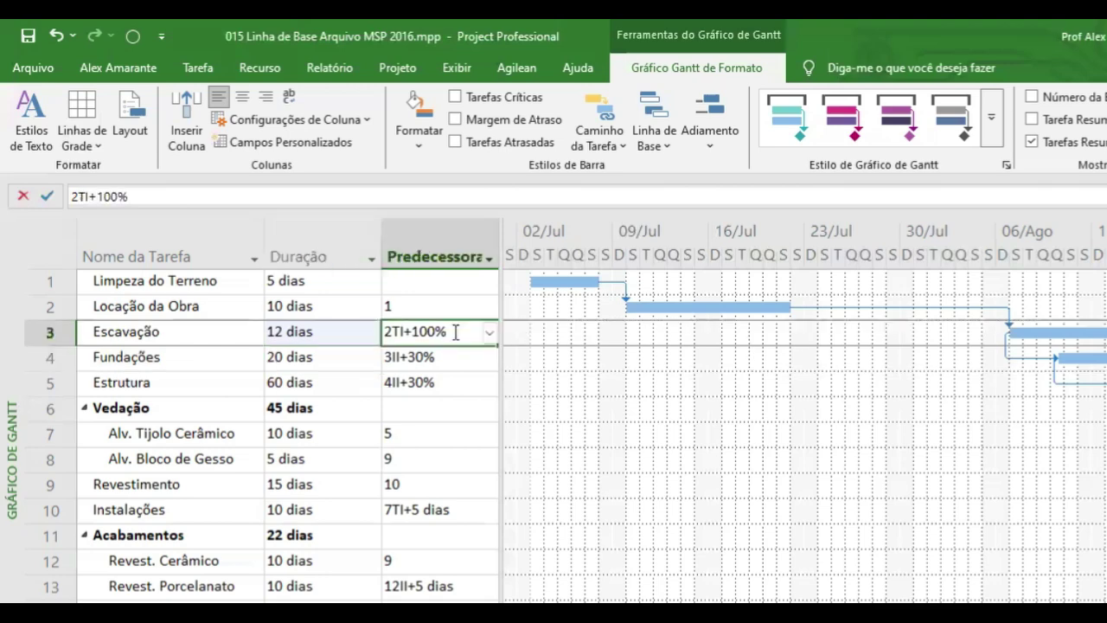
pyautogui.click(111, 194)
pyautogui.press('BackSpace')
pyautogui.write('2')
pyautogui.press('Return')
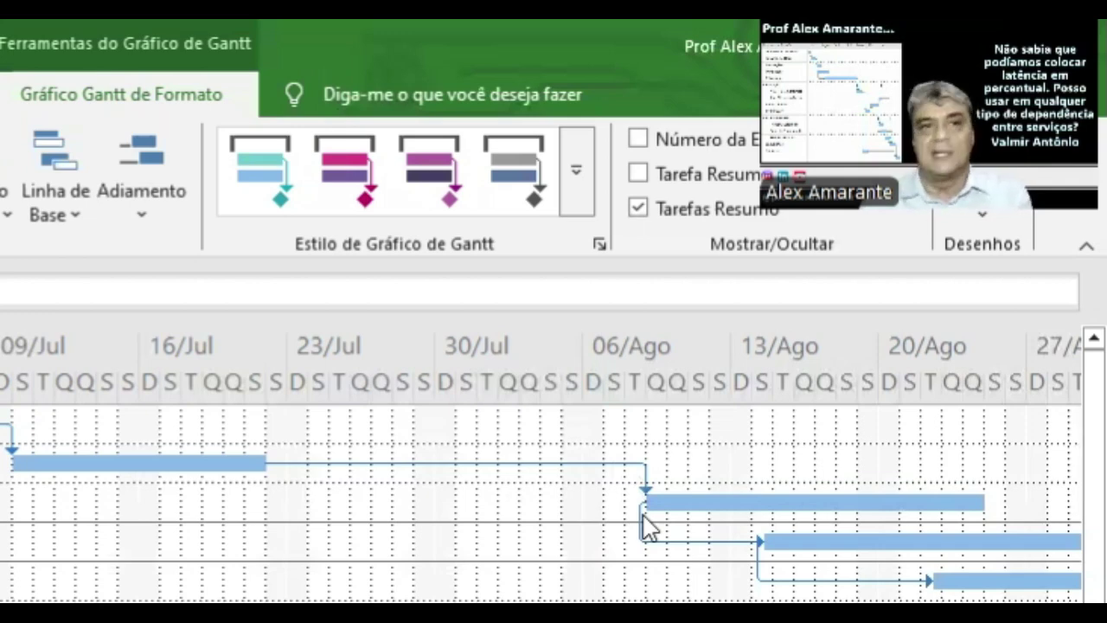
# Undo the recent duration, predecessor and gridline edits until the Fundações predecessor is back at 3II+5 dias.
pyautogui.hotkey('ctrl', 'z')
pyautogui.hotkey('ctrl', 'z')
pyautogui.hotkey('ctrl', 'z')
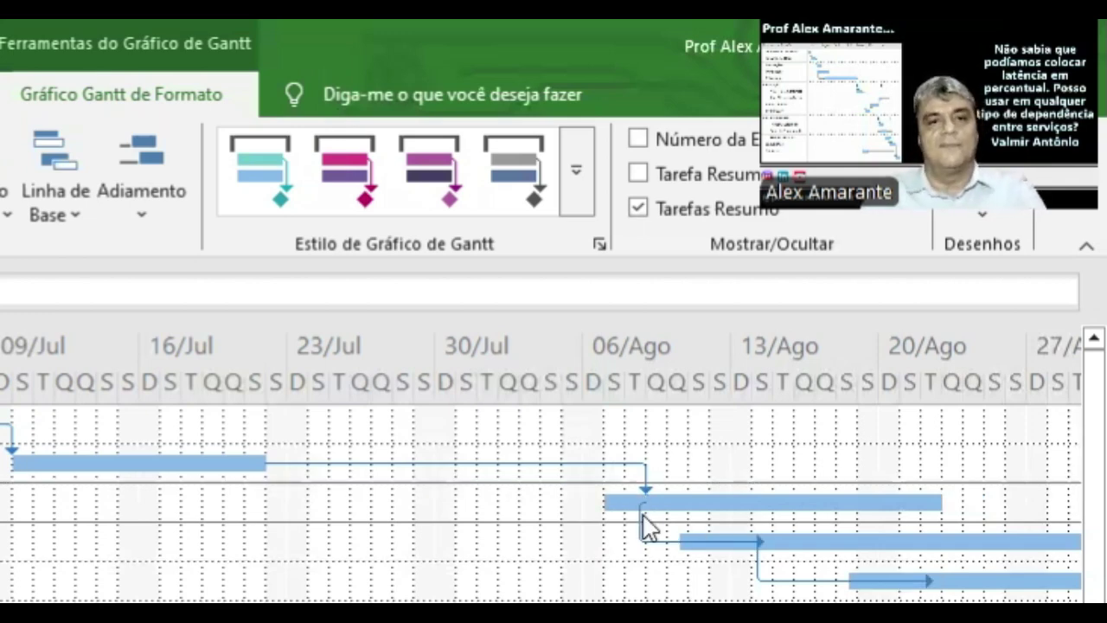
pyautogui.hotkey('ctrl', 'z')
pyautogui.hotkey('ctrl', 'z')
pyautogui.hotkey('ctrl', 'z')
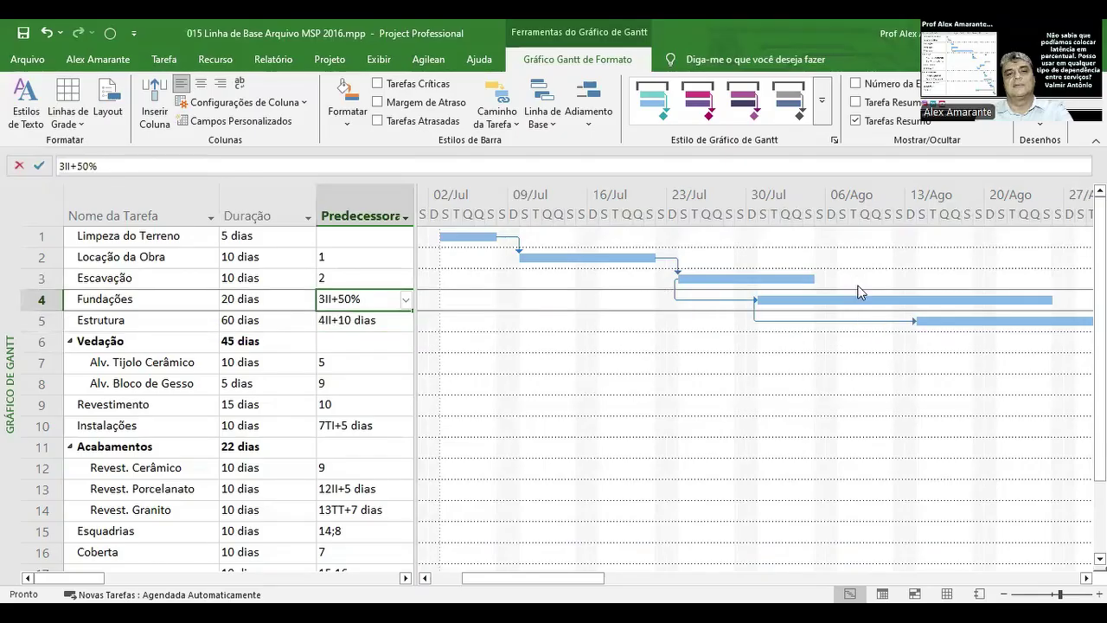
pyautogui.hotkey('ctrl', 'z')
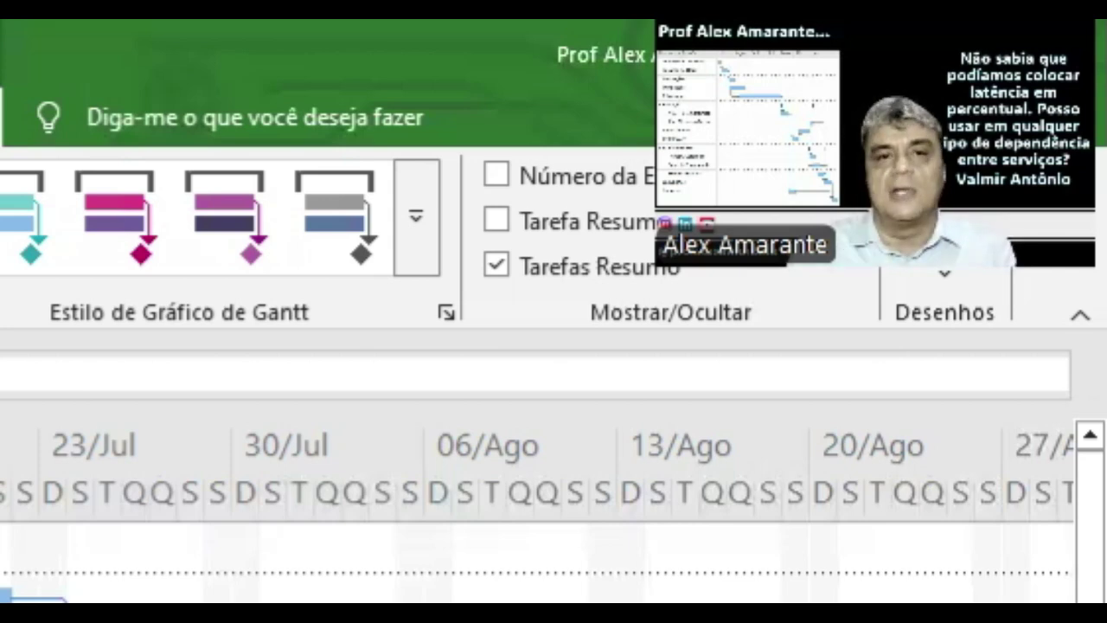
# Set the Escavação duration to 30 dias, keeping the day-based lag in the Fundações predecessor.
pyautogui.hscroll(5, 536, 485)
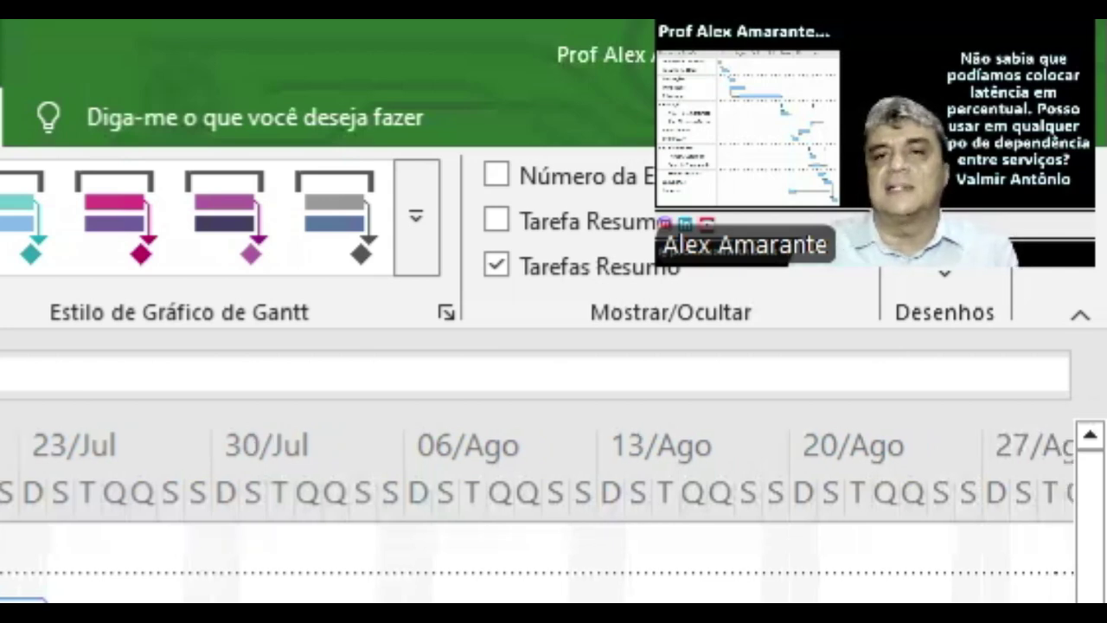
pyautogui.hscroll(6, 536, 484)
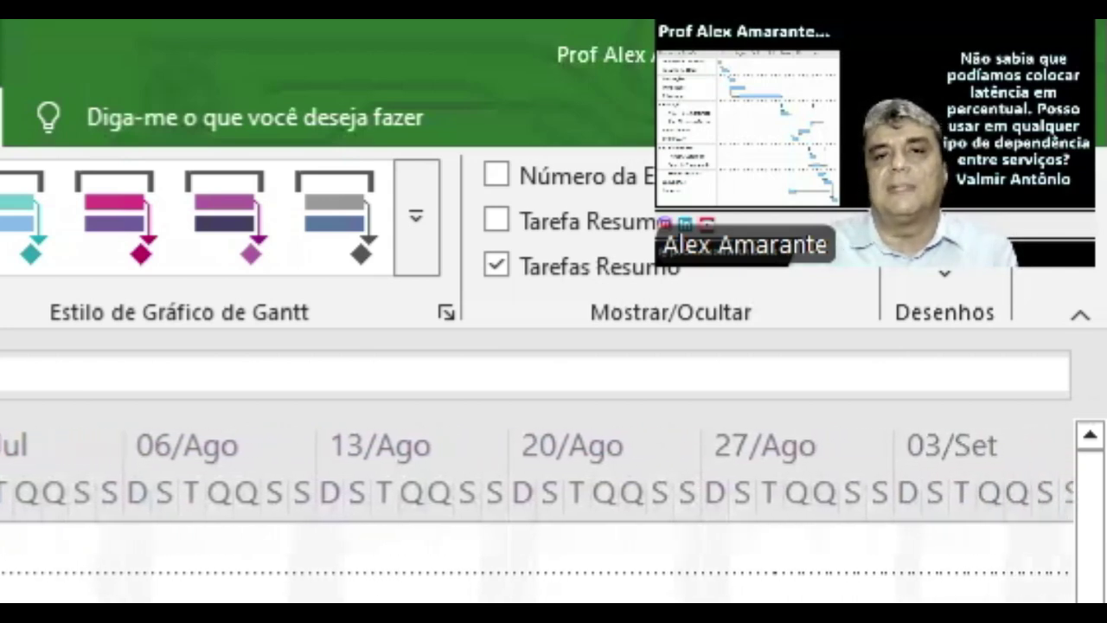
pyautogui.hscroll(2, 536, 484)
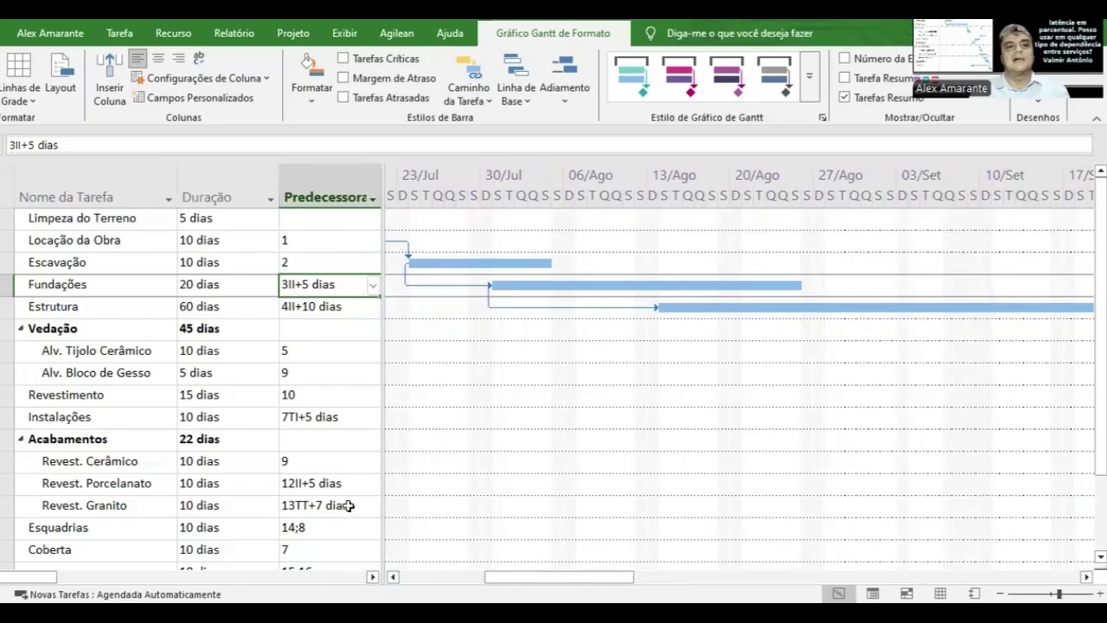
pyautogui.click(6, 263)
pyautogui.moveTo(5, 263); pyautogui.dragTo(5, 286)
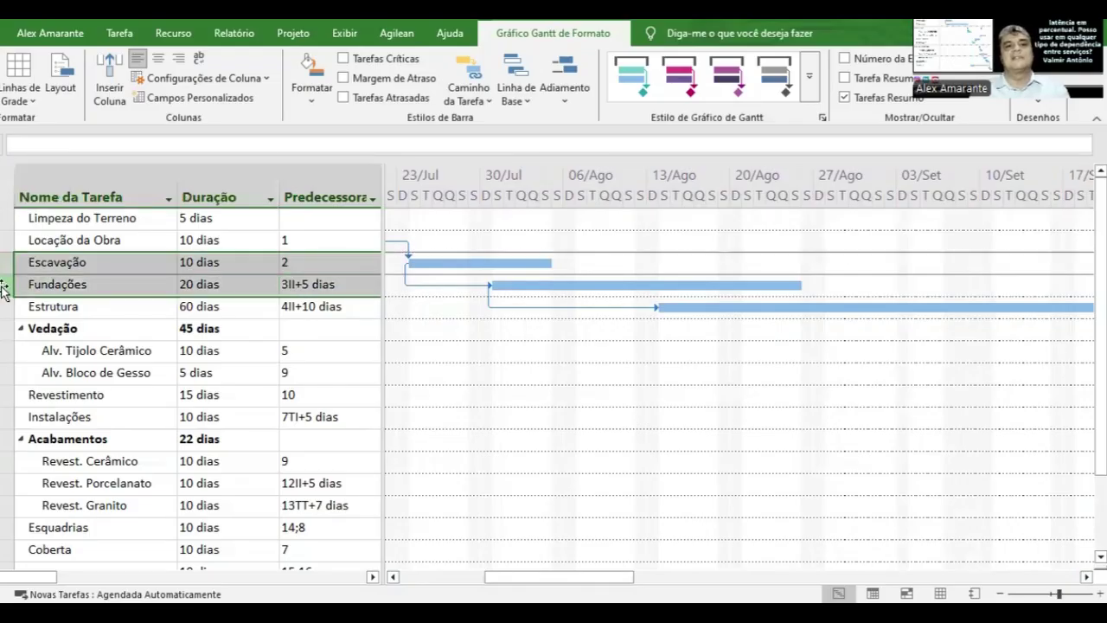
pyautogui.click(315, 289)
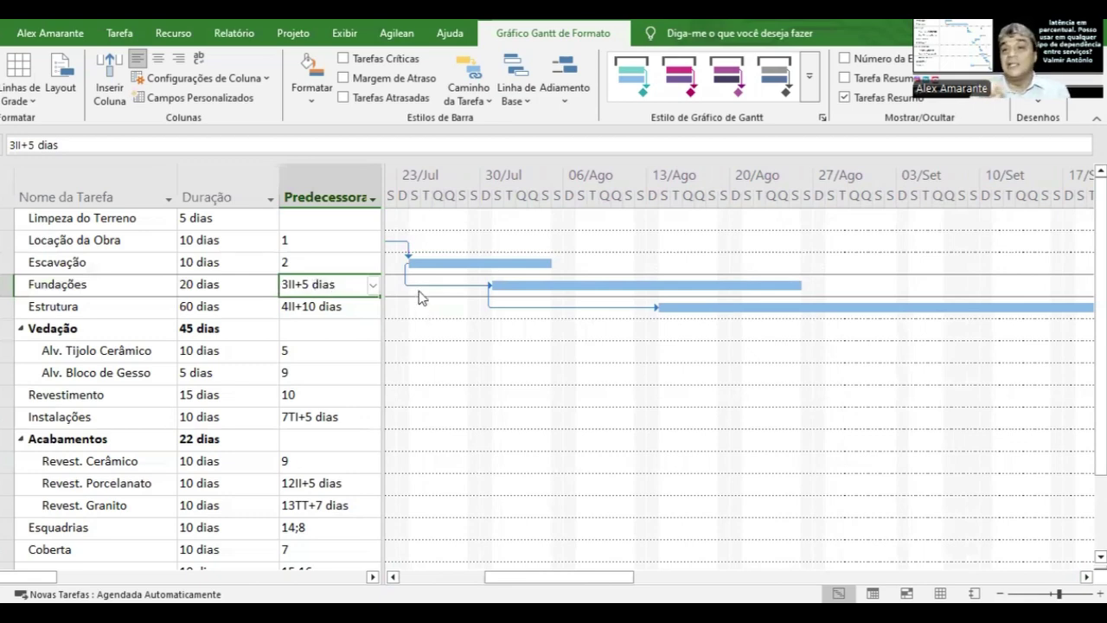
pyautogui.click(243, 259)
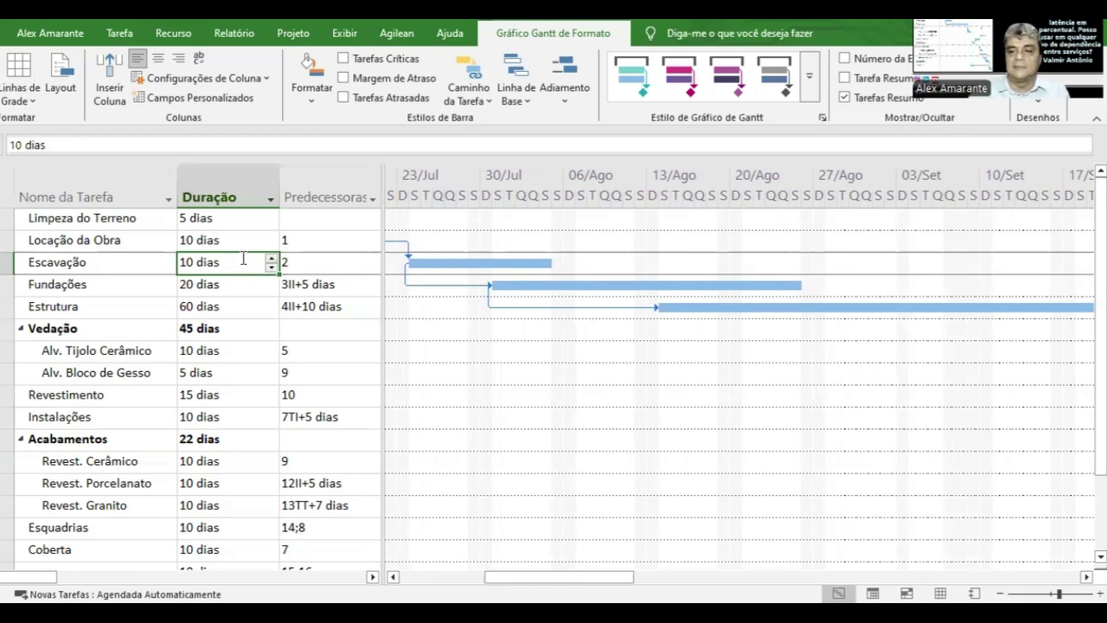
pyautogui.write('30')
pyautogui.press('Return')
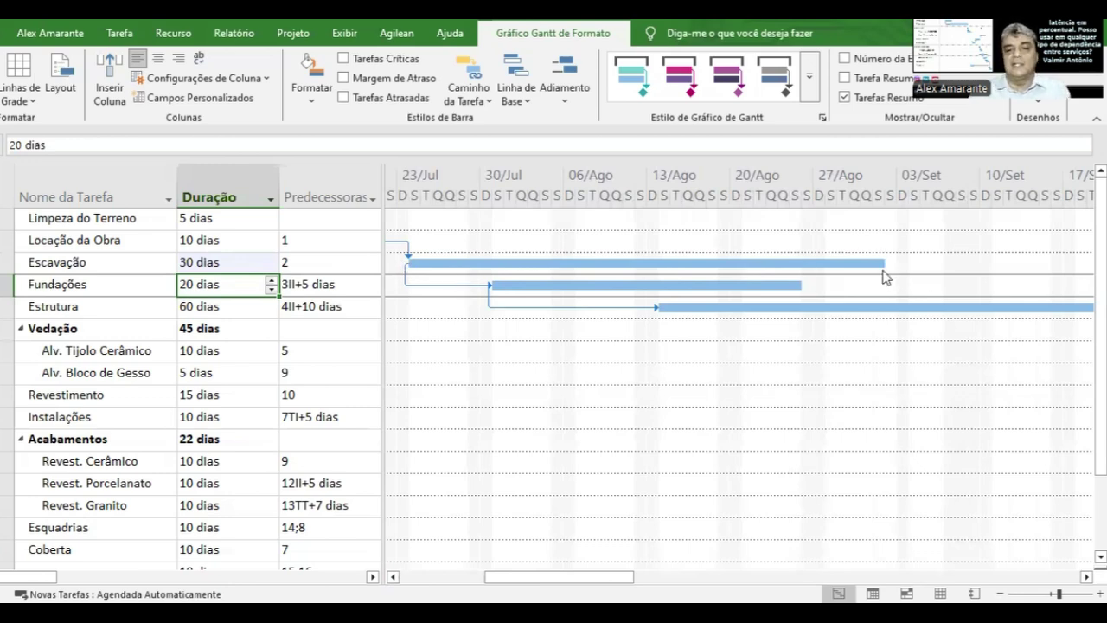
# Change the Fundações predecessor to a plain finish-to-start link with task 3, without lag.
pyautogui.press('Tab')
pyautogui.write('3')
pyautogui.press('Return')
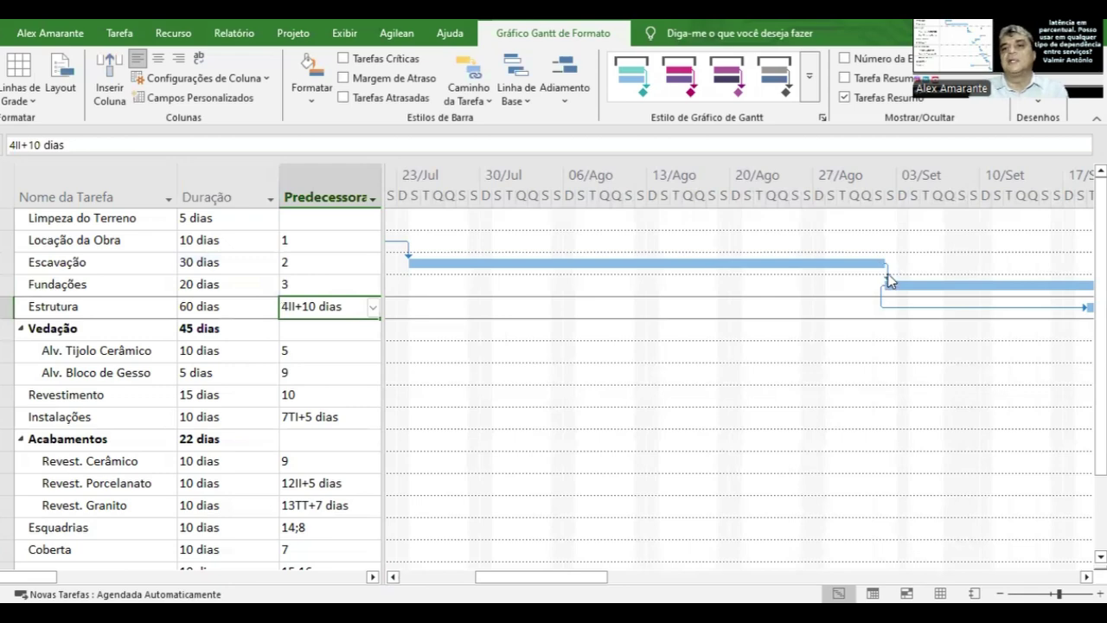
# Shorten the Escavação duration to 10 dias while Fundações is linked finish-to-start.
pyautogui.click(234, 265)
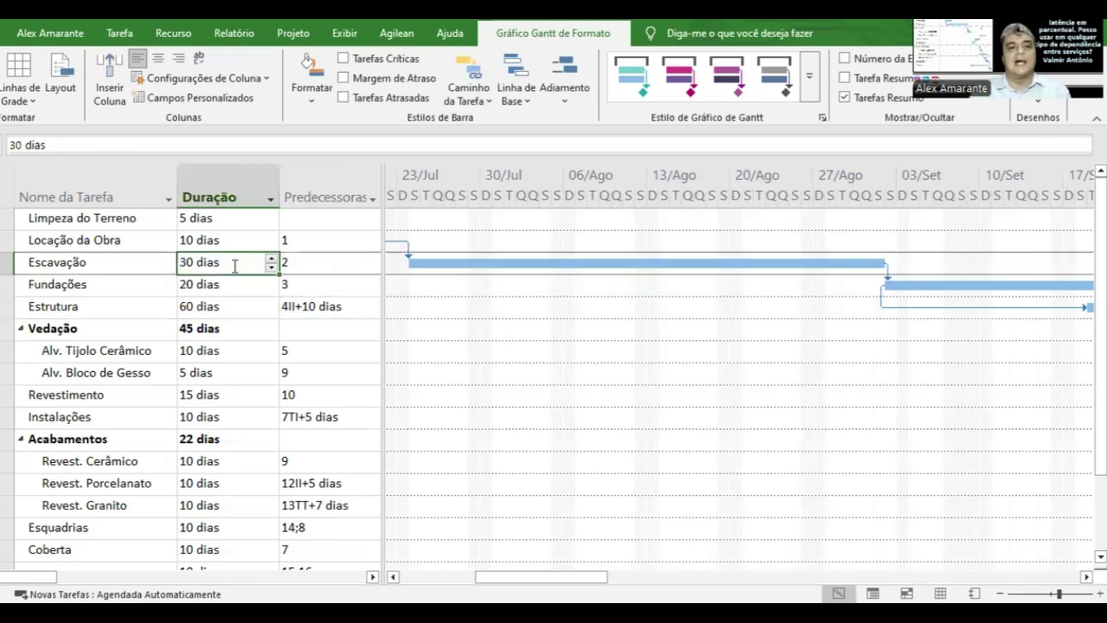
pyautogui.write('10')
pyautogui.press('Return')
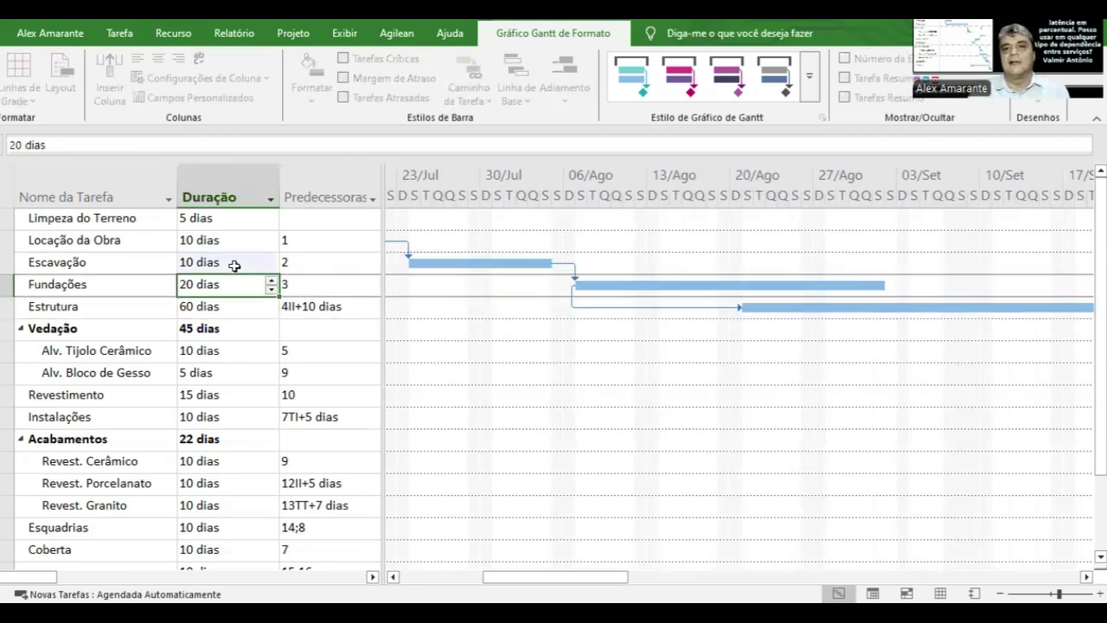
# Lengthen the Escavação duration to 30 dias.
pyautogui.press('Up')
pyautogui.write('30')
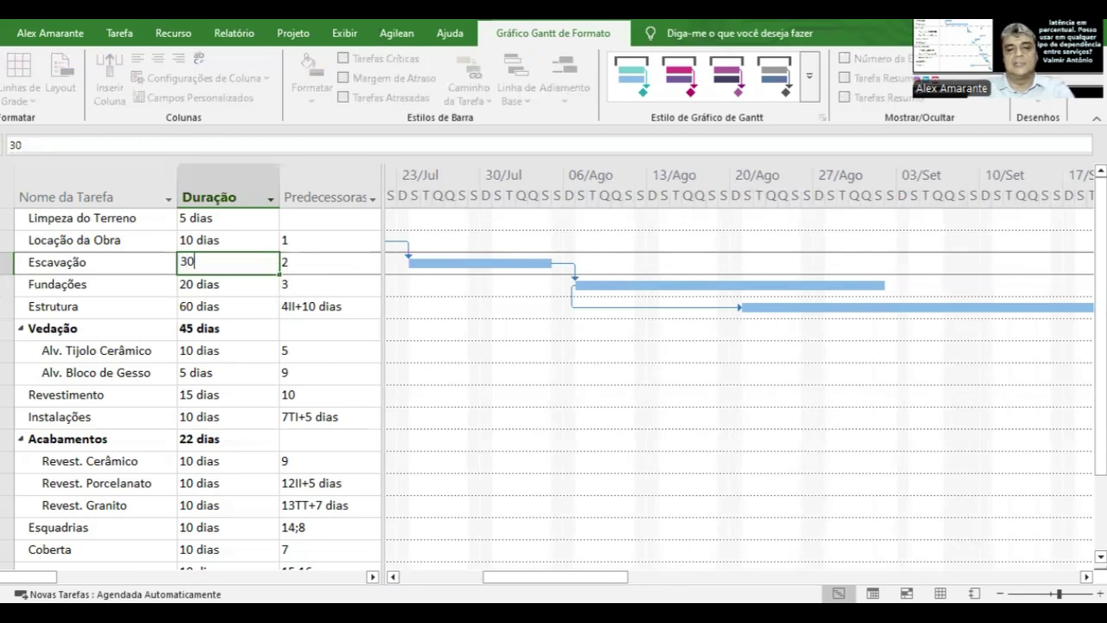
pyautogui.press('Return')
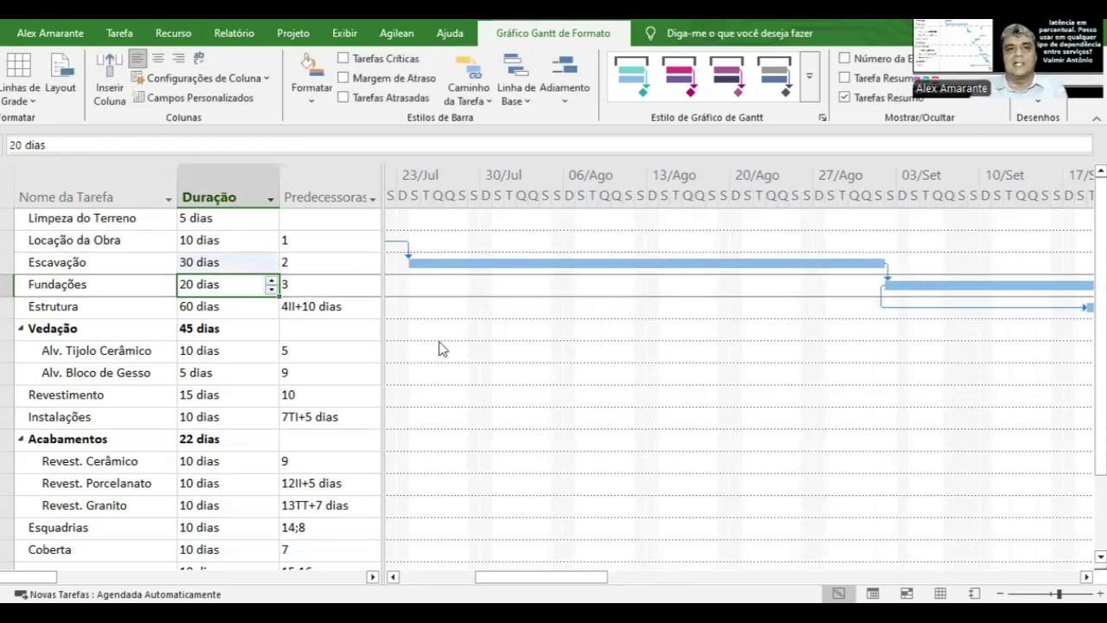
# Make the Fundações predecessor a start-to-start link with a 5-day lag (3II+5 dias).
pyautogui.press('Right')
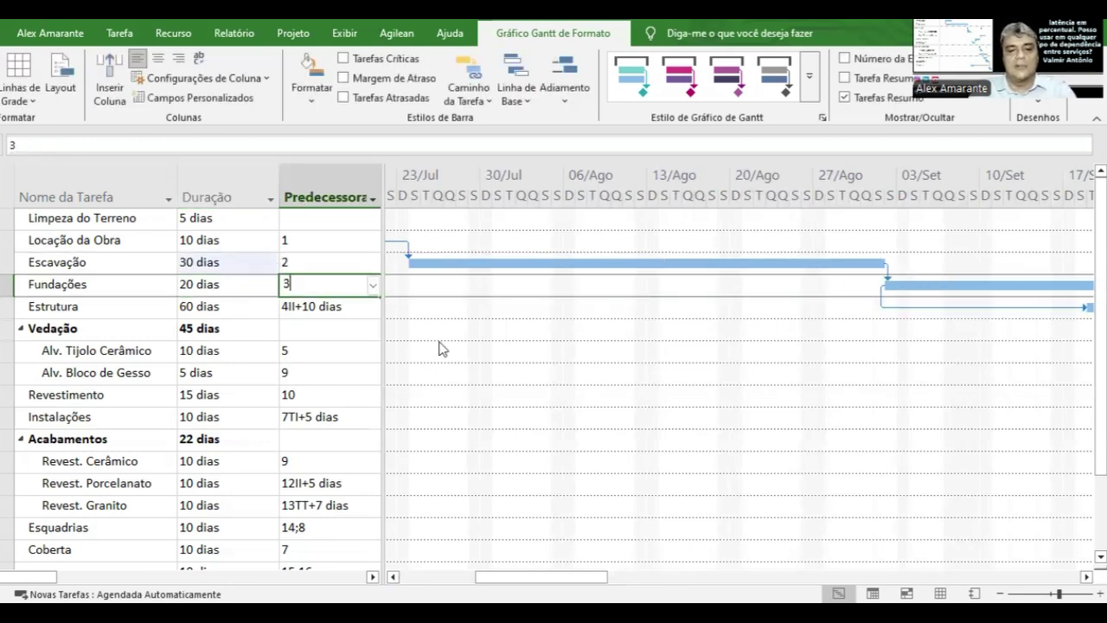
pyautogui.write('ii+5')
pyautogui.press('Return')
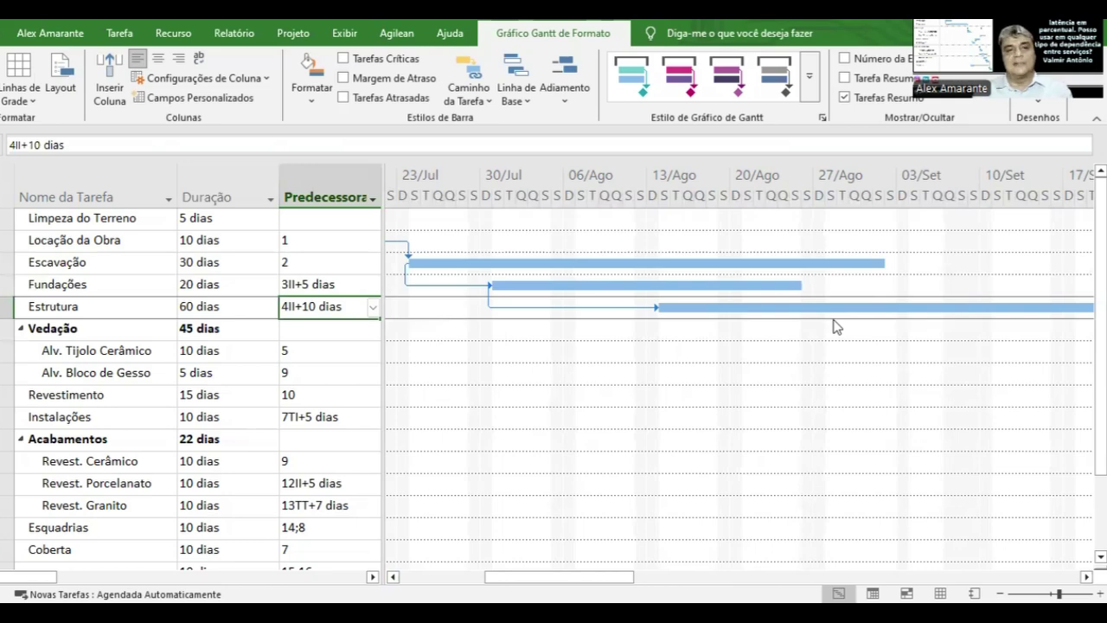
# Set the duration of Escavação back to 10 dias.
pyautogui.press('Up')
pyautogui.press('Up')
pyautogui.press('Left')
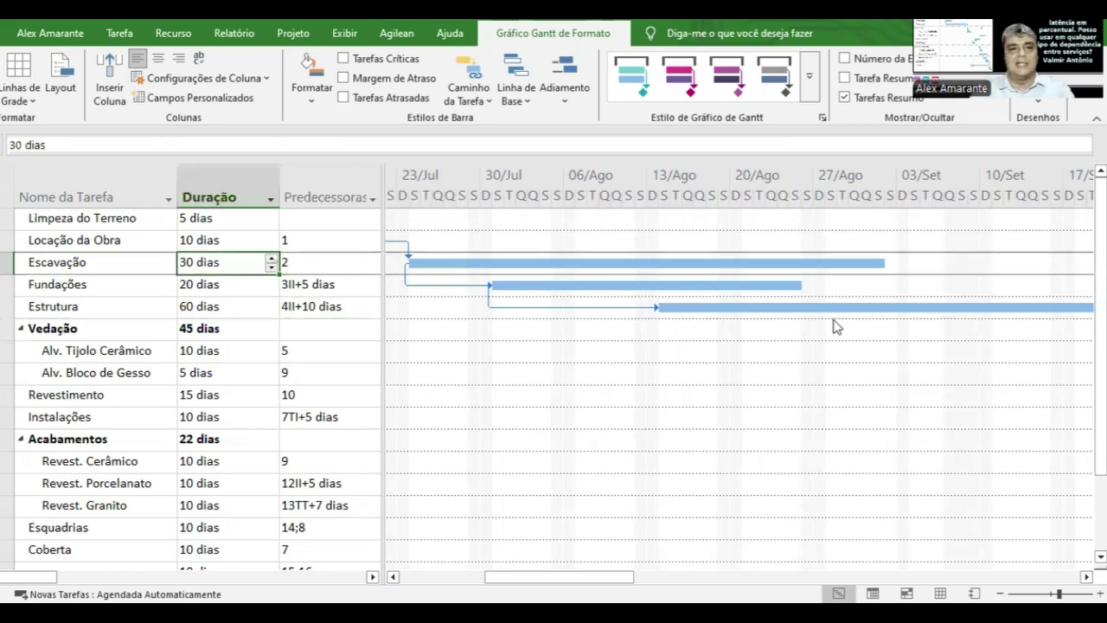
pyautogui.press('Left')
pyautogui.press('Right')
pyautogui.write('10')
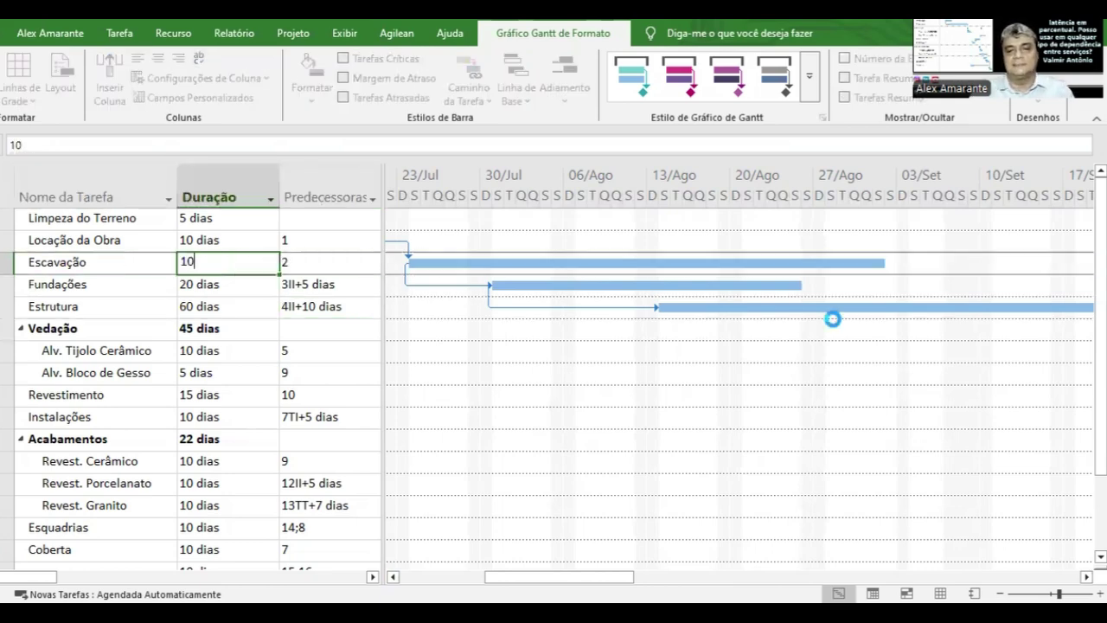
pyautogui.press('Return')
# Replace the 5-day lag in the Fundações predecessor with a percentage lag of 50% (3II+50%).
pyautogui.press('Right')
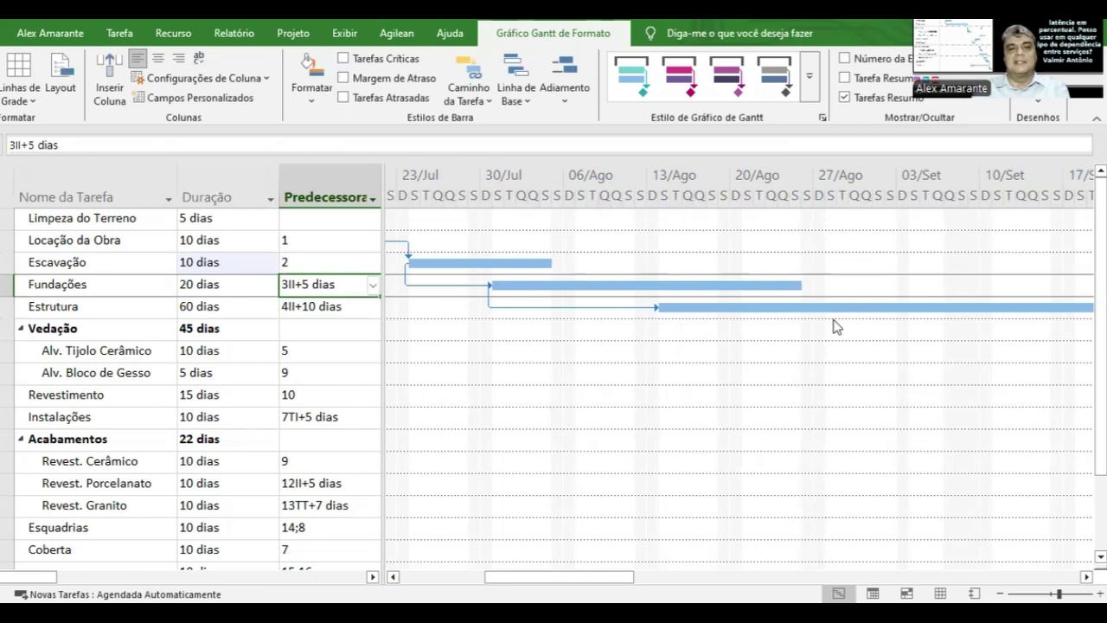
pyautogui.click(162, 145)
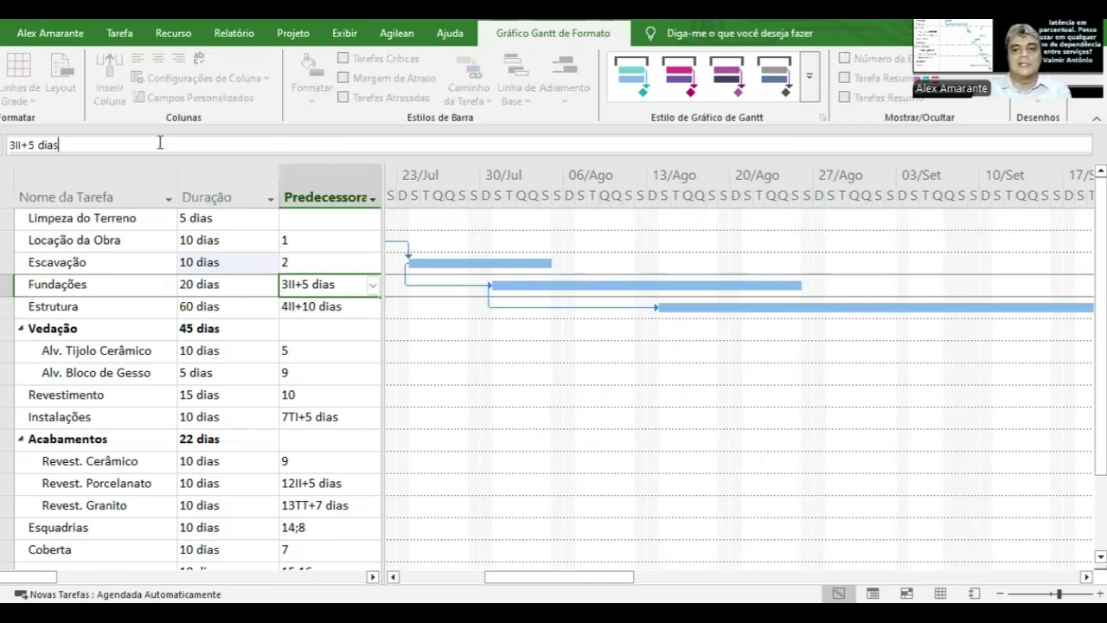
pyautogui.press('BackSpace')
pyautogui.press('BackSpace')
pyautogui.press('BackSpace')
pyautogui.press('BackSpace')
pyautogui.press('BackSpace')
pyautogui.press('BackSpace')
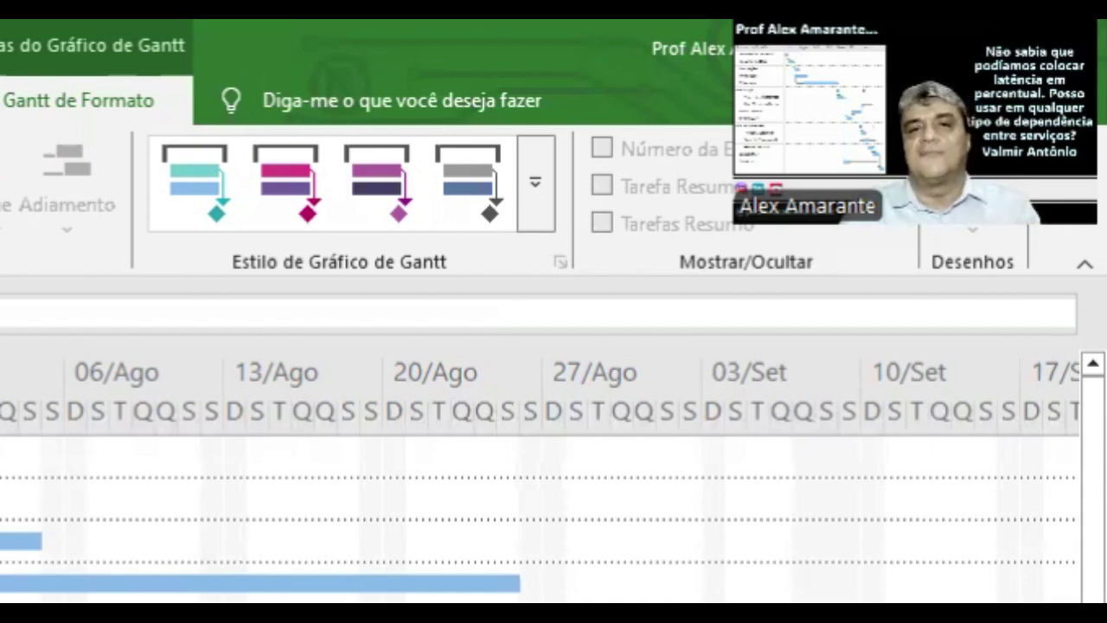
pyautogui.press('Return')
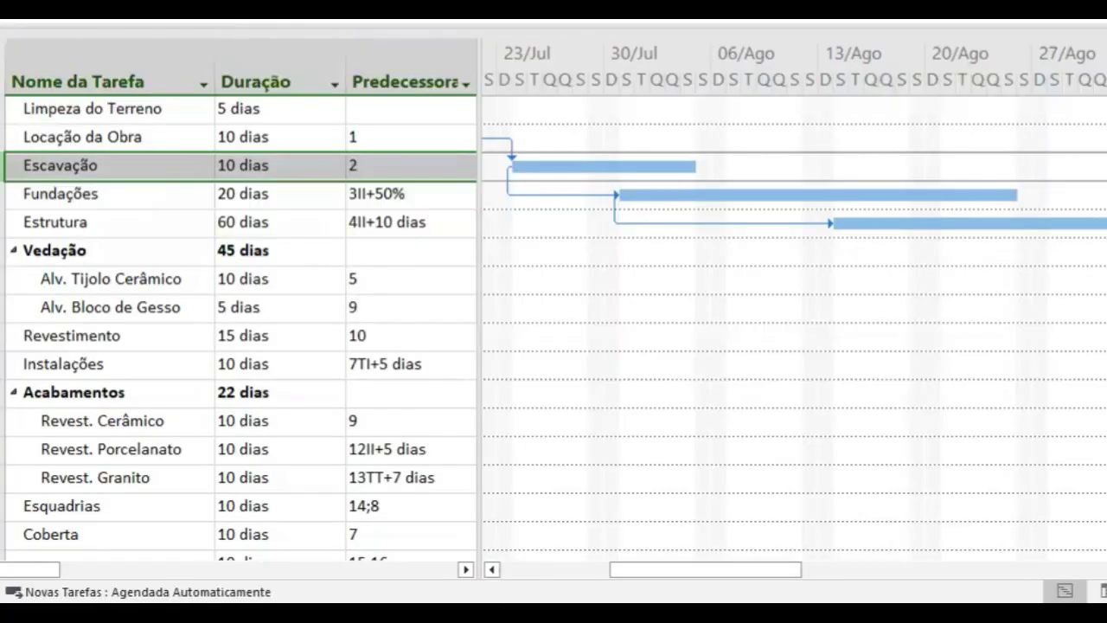
# Set the Escavação duration to 30 dias and select the Escavação and Fundações task rows.
pyautogui.click(282, 171)
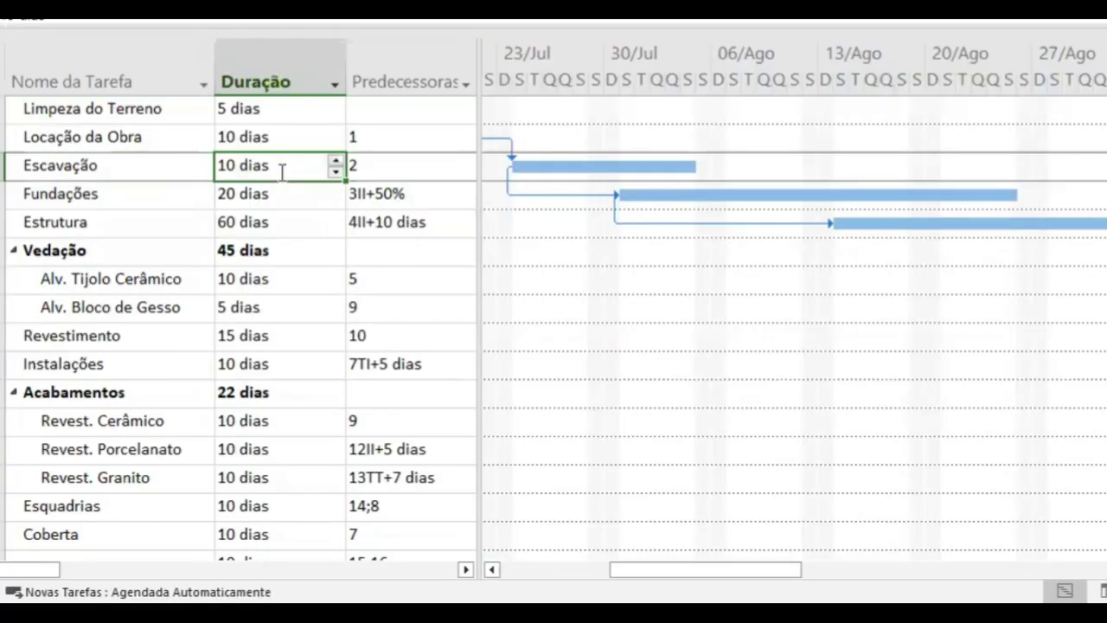
pyautogui.write('30')
pyautogui.press('Return')
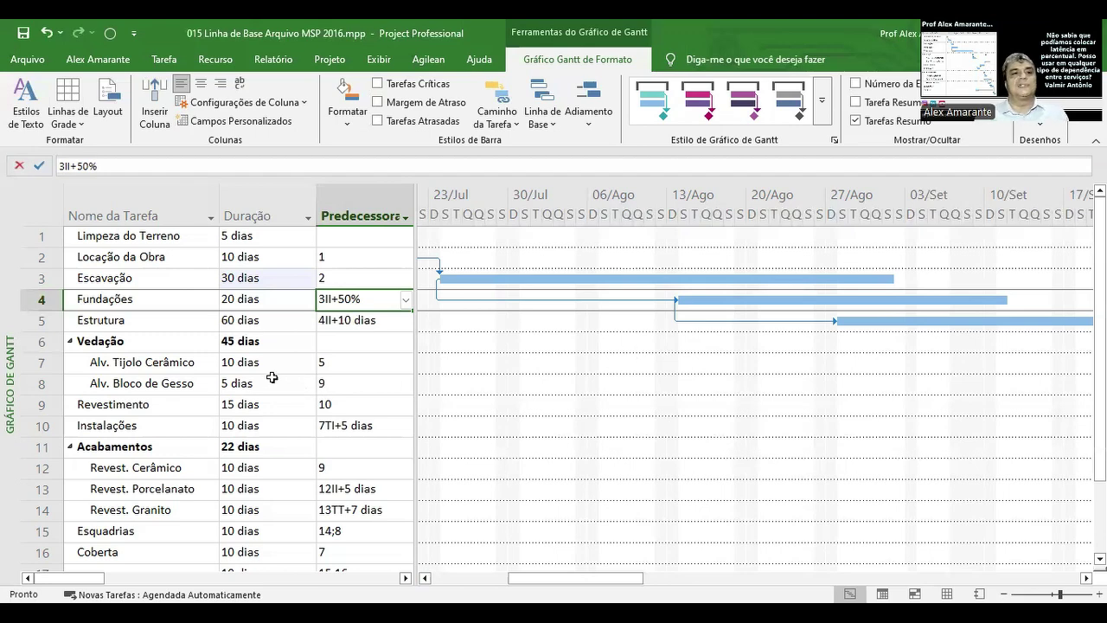
pyautogui.moveTo(41, 279); pyautogui.dragTo(48, 307)
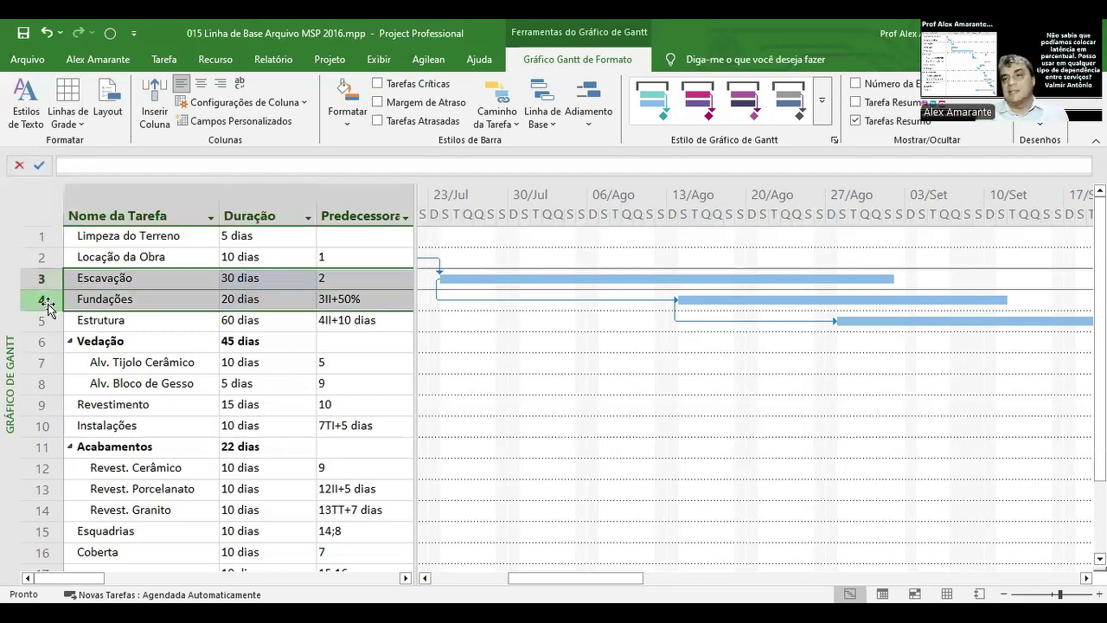